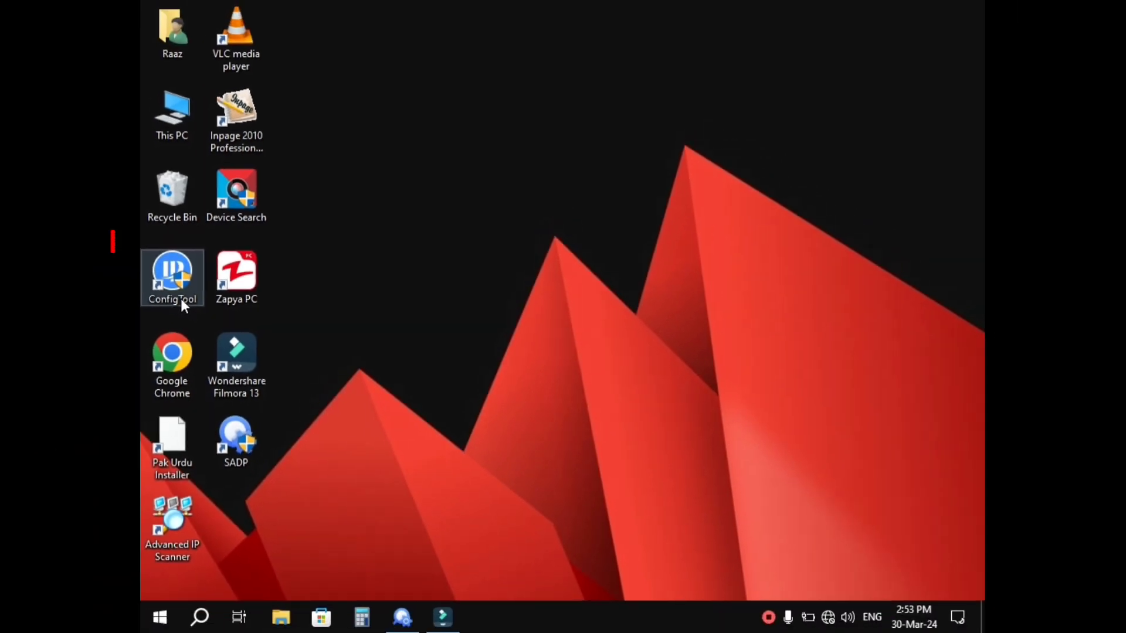
- Launch ConfigTool and read the found PTZ camera DH-SD59225U-HNI's address, 192.168.1.6:37777
double_click(62, 280)
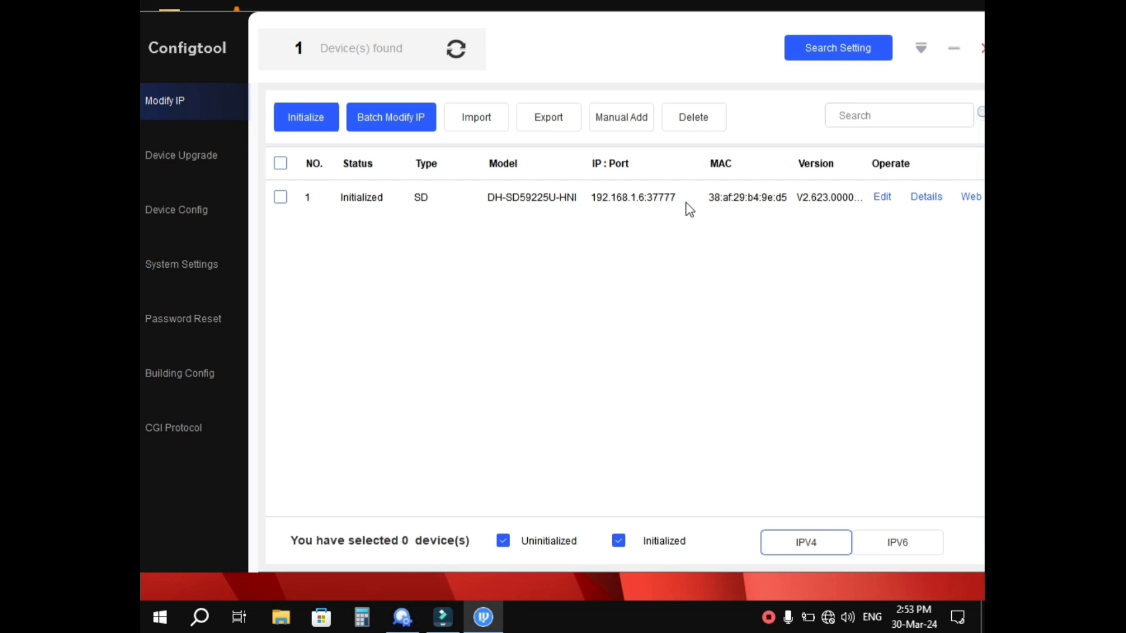
- Minimize ConfigTool and open Network Connections from Network & Internet settings
click(954, 48)
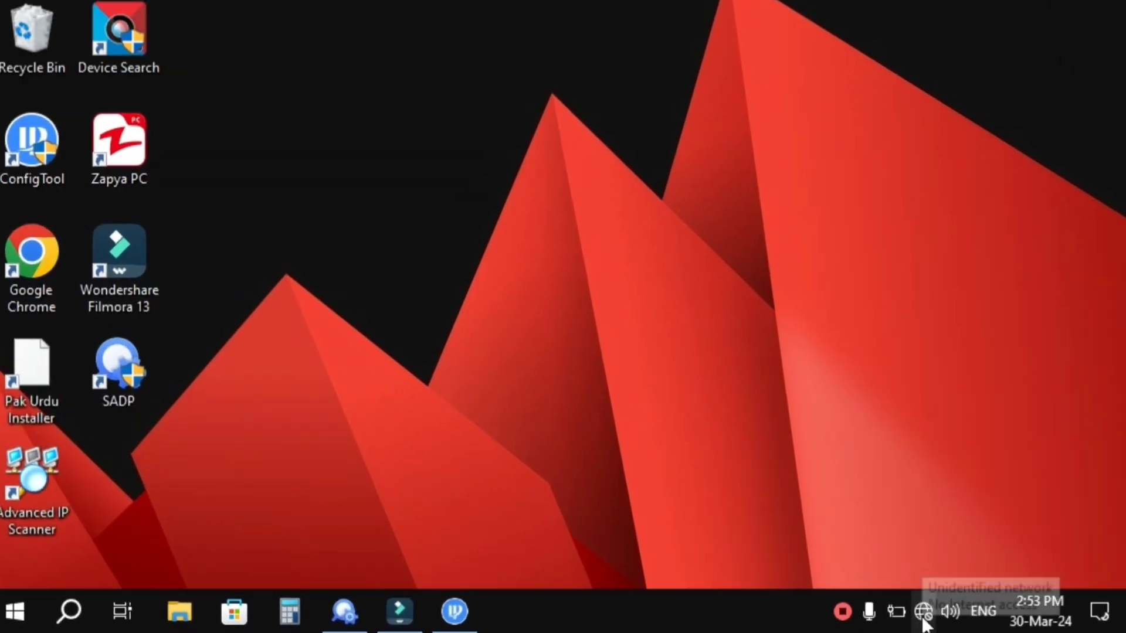
click(923, 612)
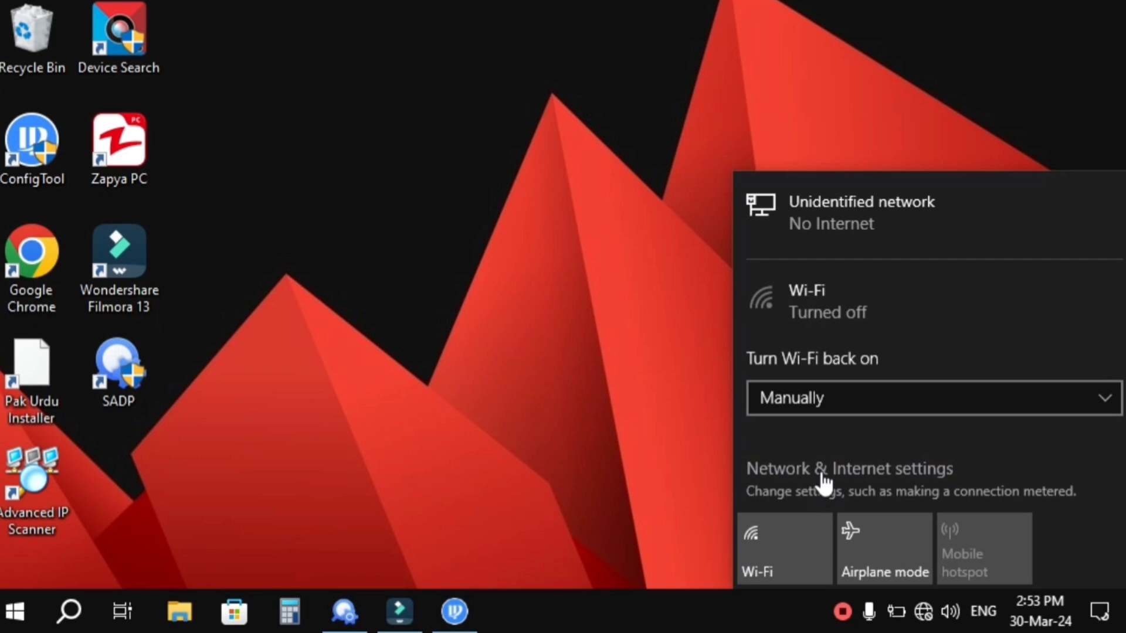
click(820, 472)
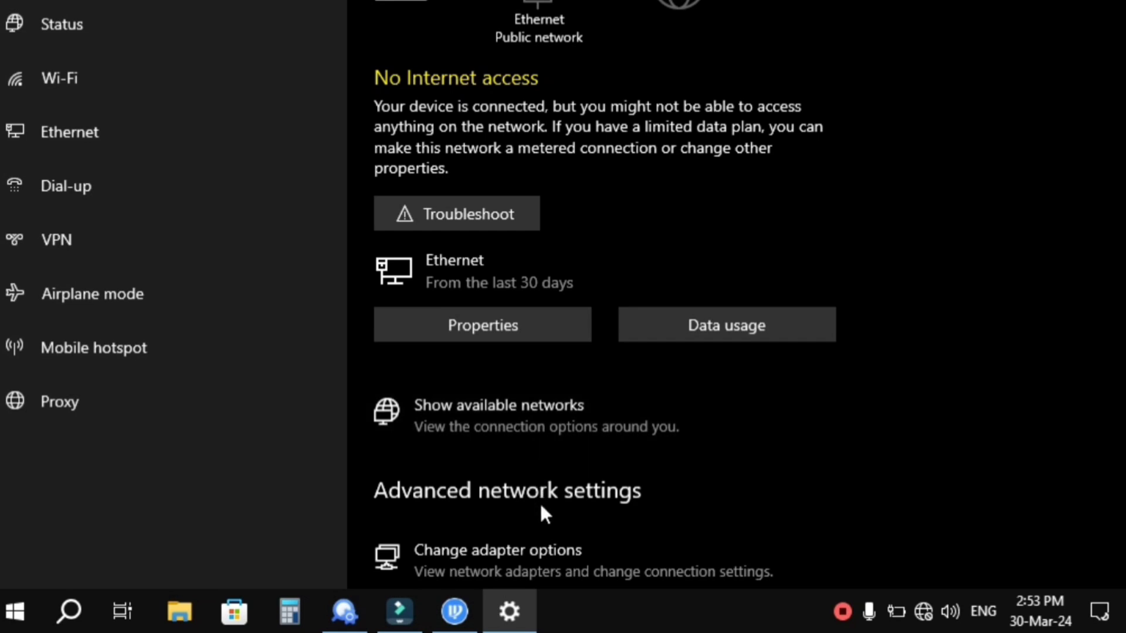
click(548, 553)
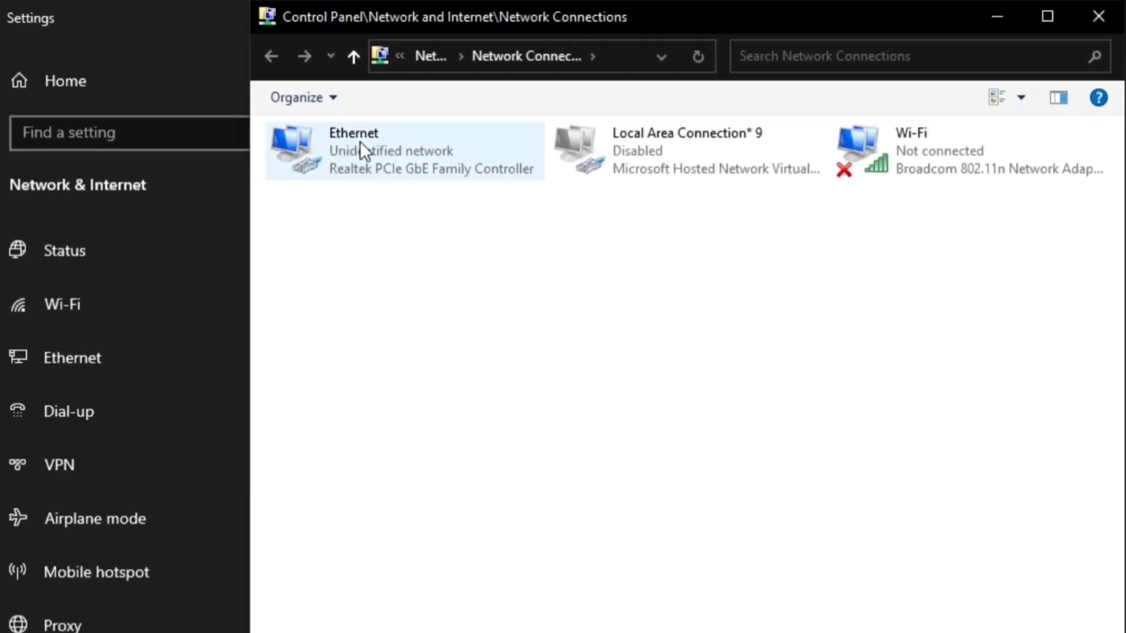
- Open the Ethernet adapter's TCP/IPv4 properties, showing static 192.168.44.249 / 255.255.0.0
click(395, 17)
click(364, 152)
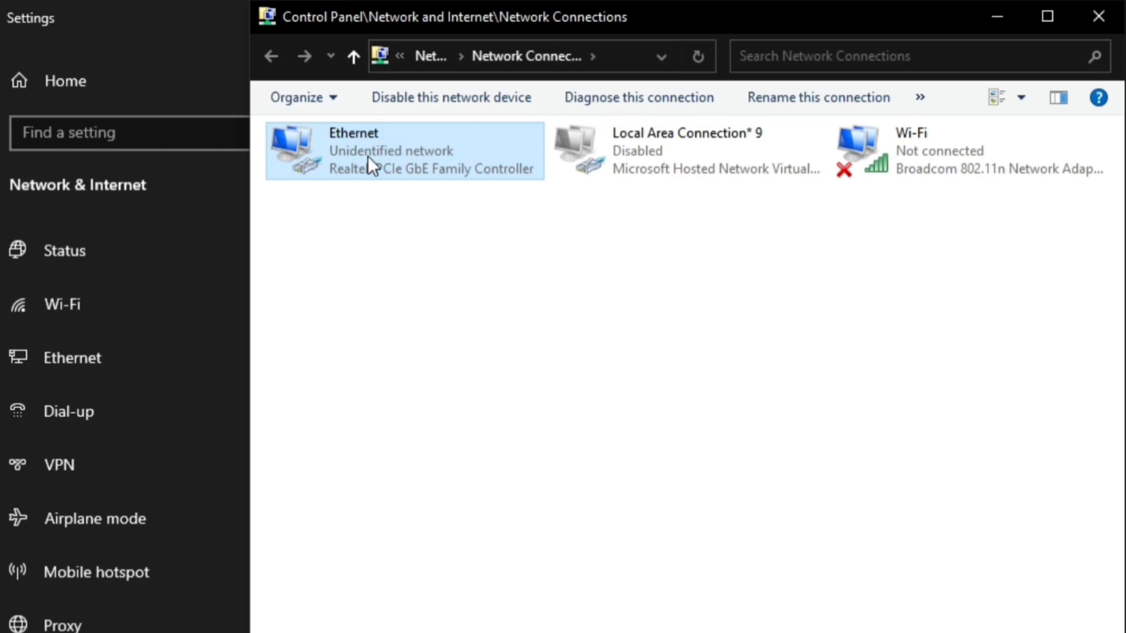
right_click(413, 158)
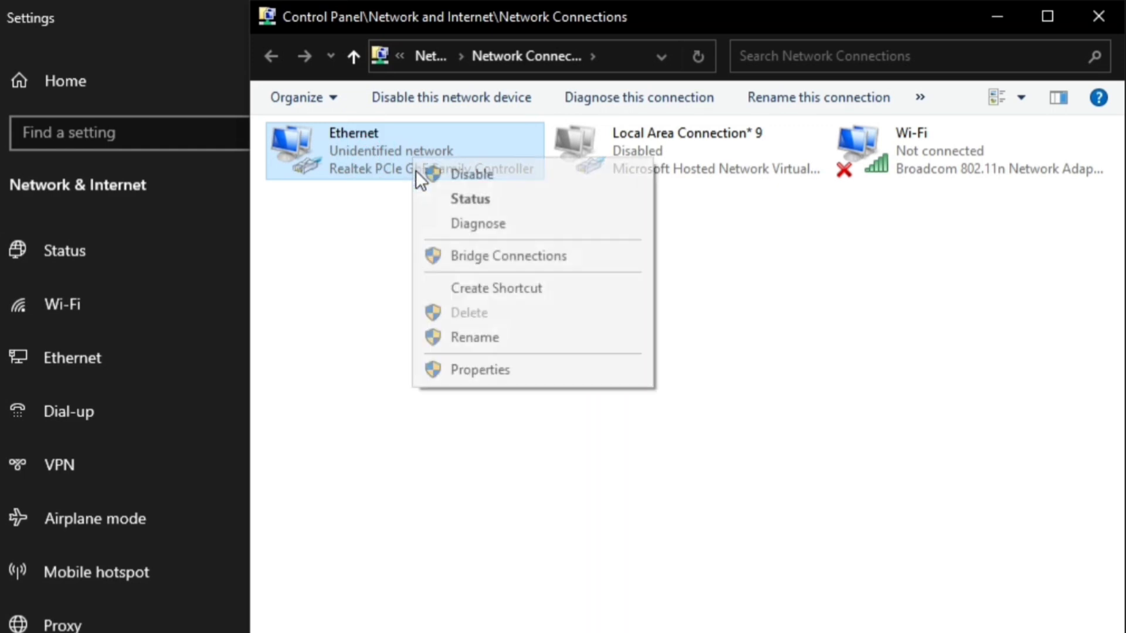
click(494, 368)
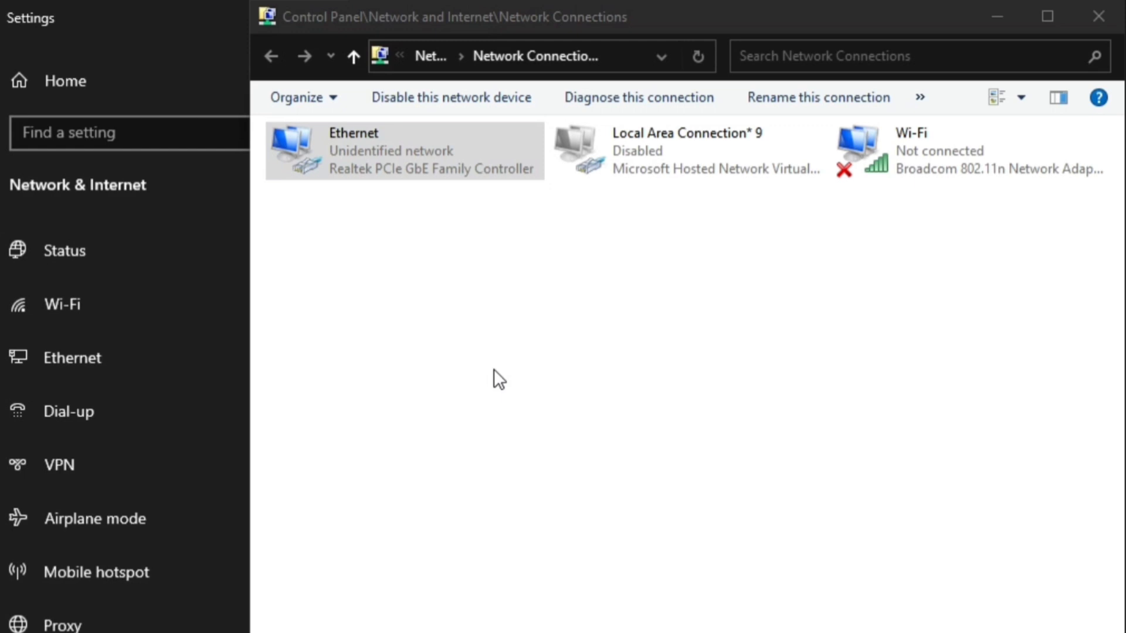
click(507, 350)
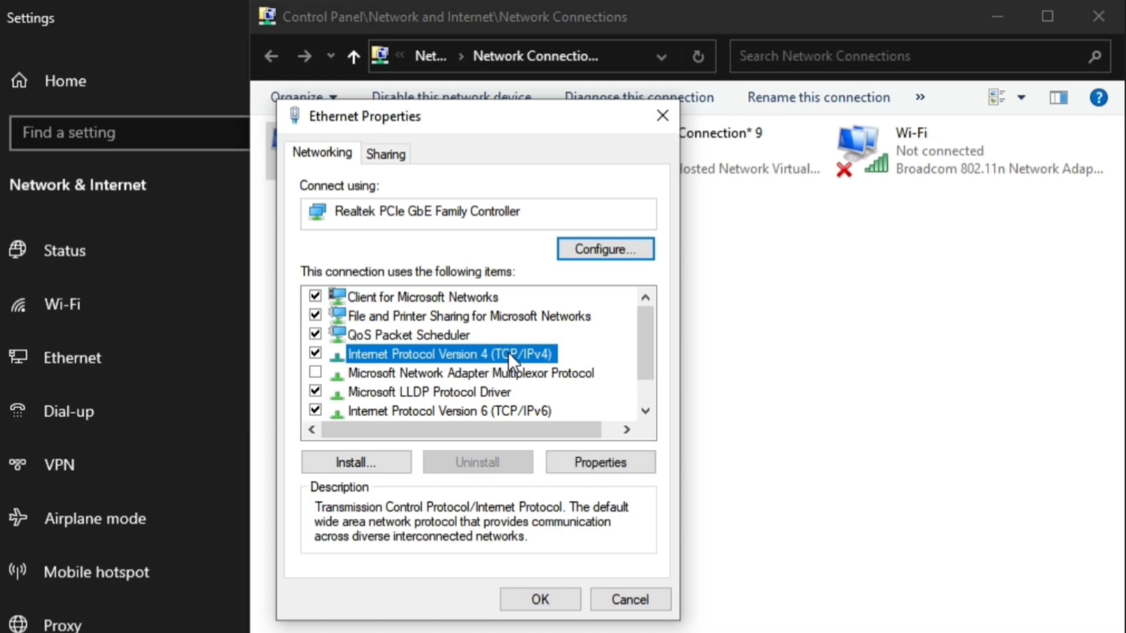
click(575, 463)
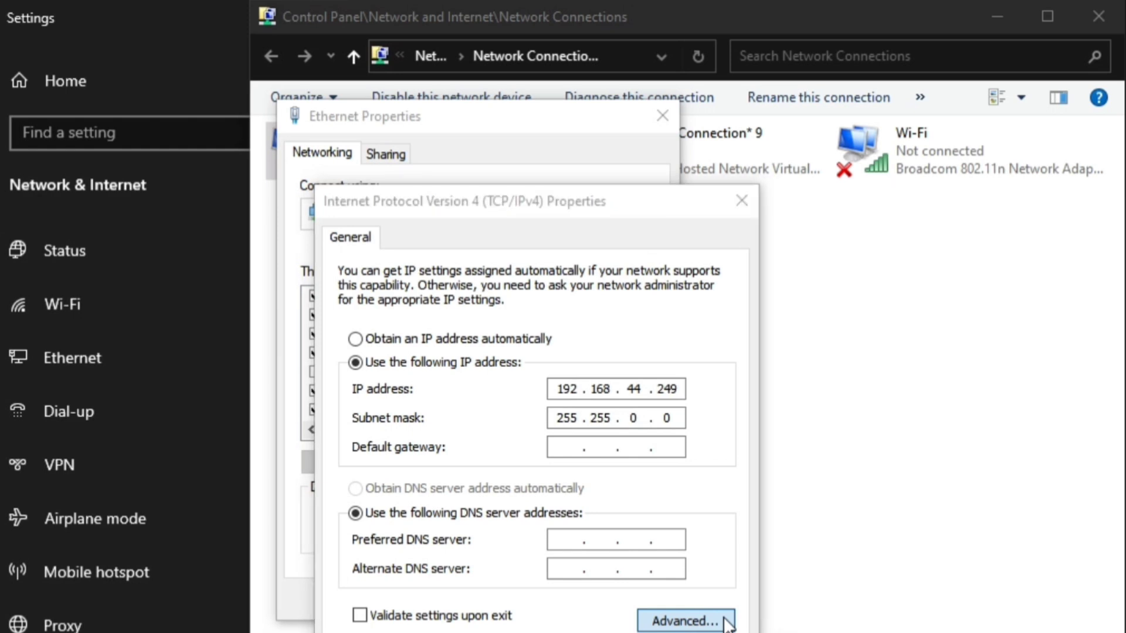
- Add 192.168.1.230 / 255.255.255.0 as a second Ethernet IP, save, and close all windows
click(685, 620)
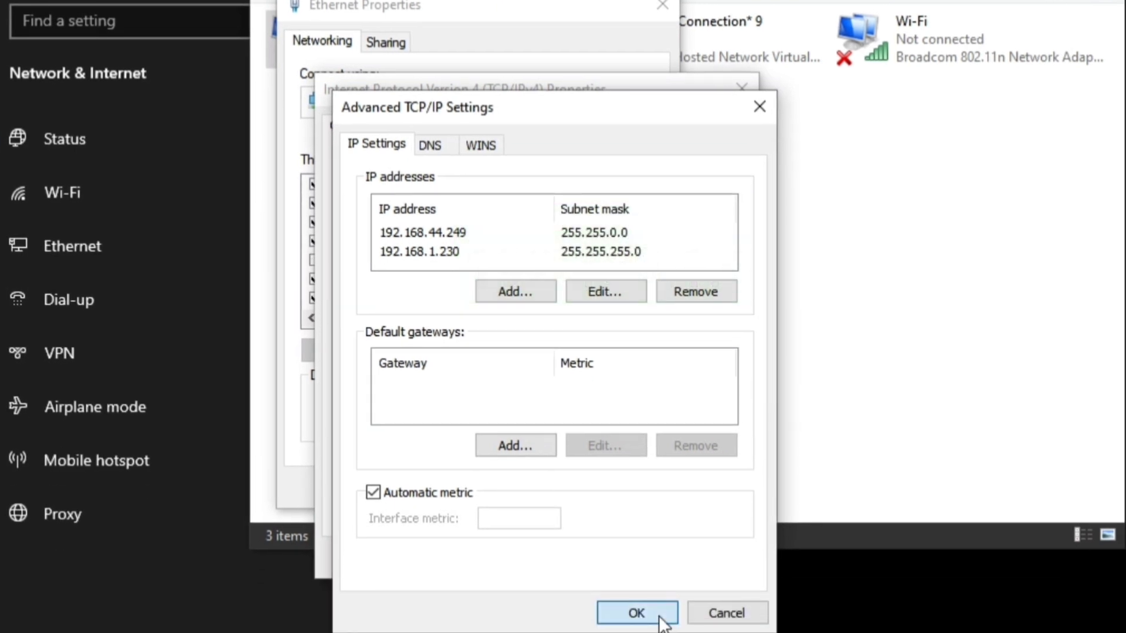
click(660, 615)
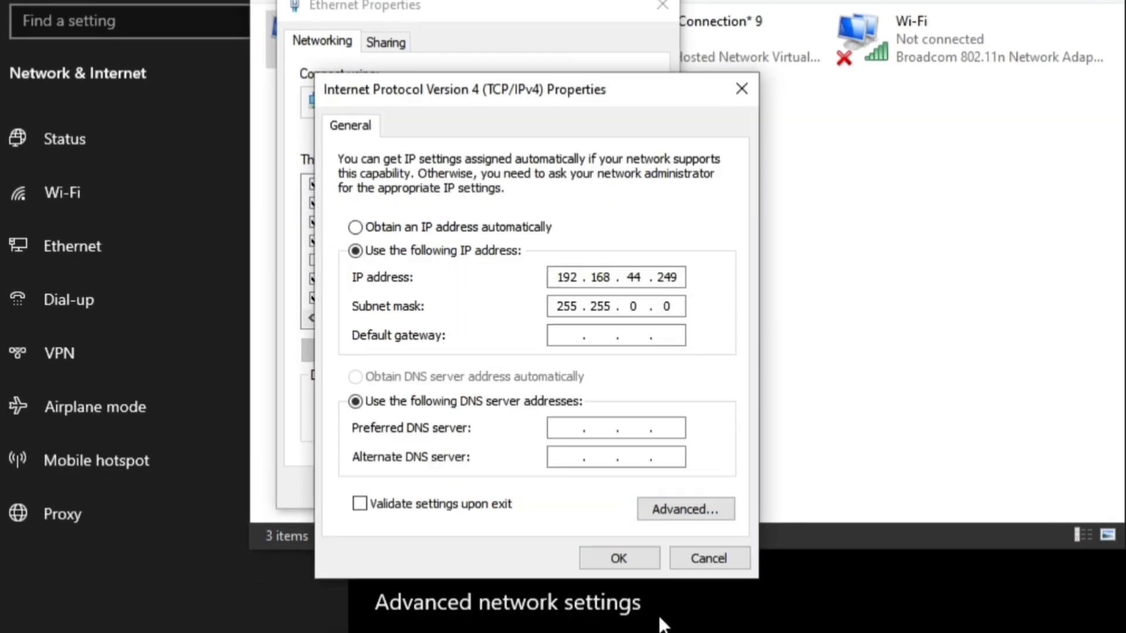
click(621, 557)
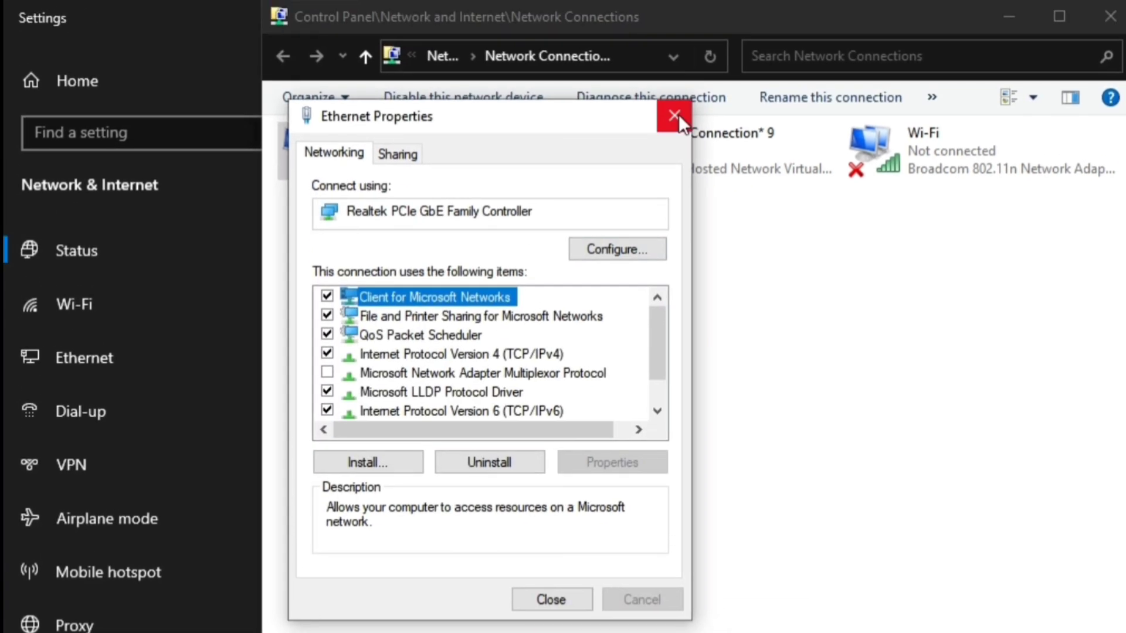
click(674, 115)
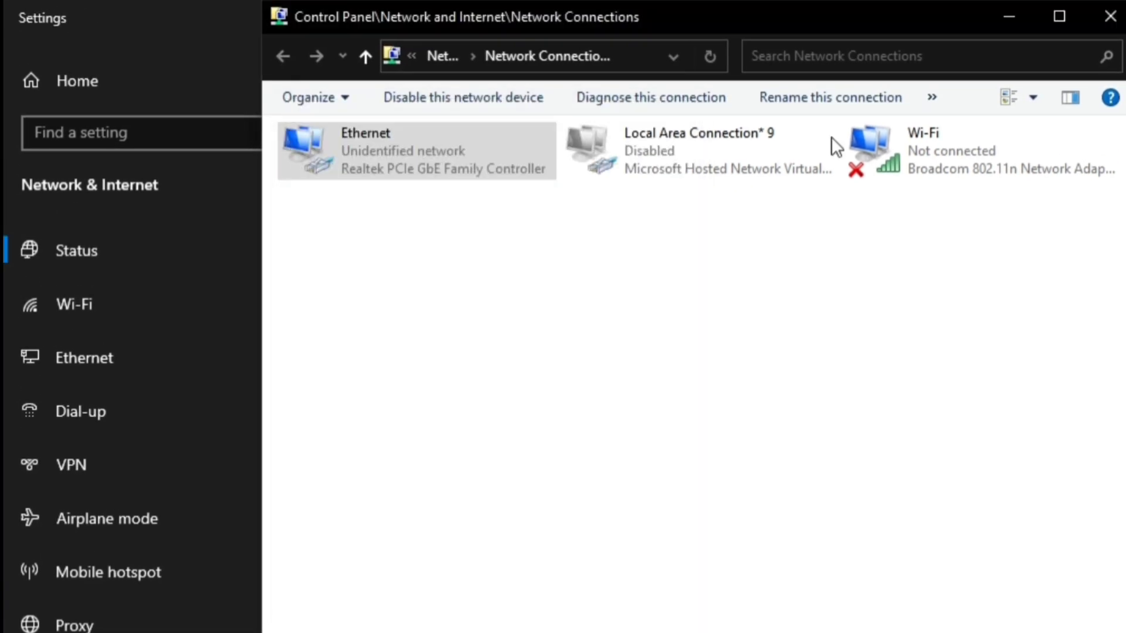
click(1114, 15)
- Close Settings, start Chrome and enter the camera address 192.168.1.6
click(1117, 15)
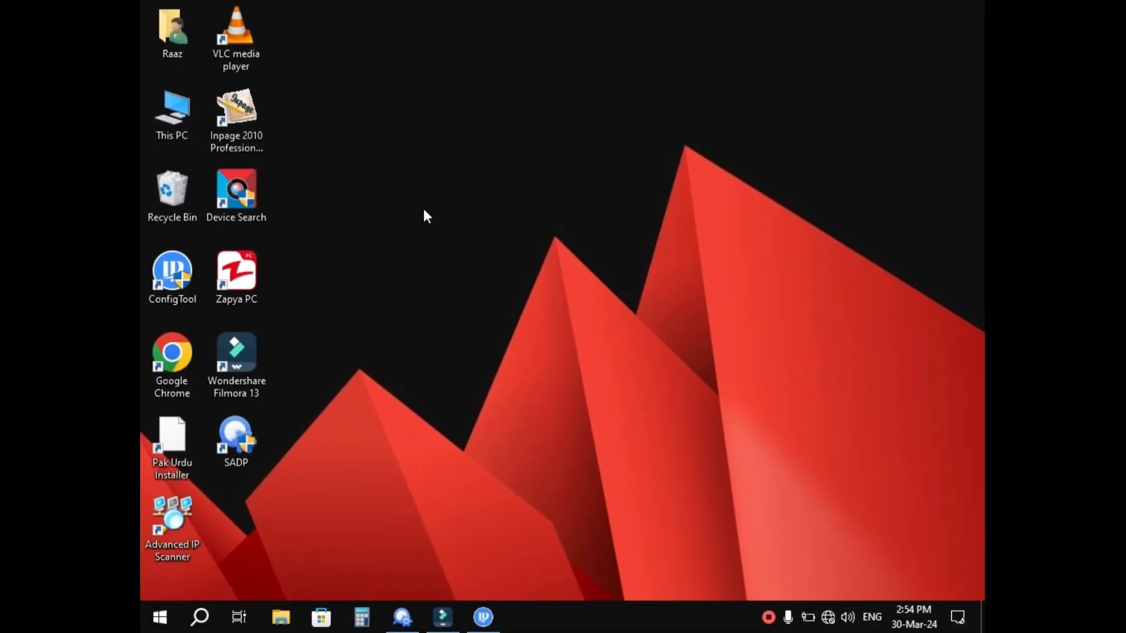
double_click(184, 384)
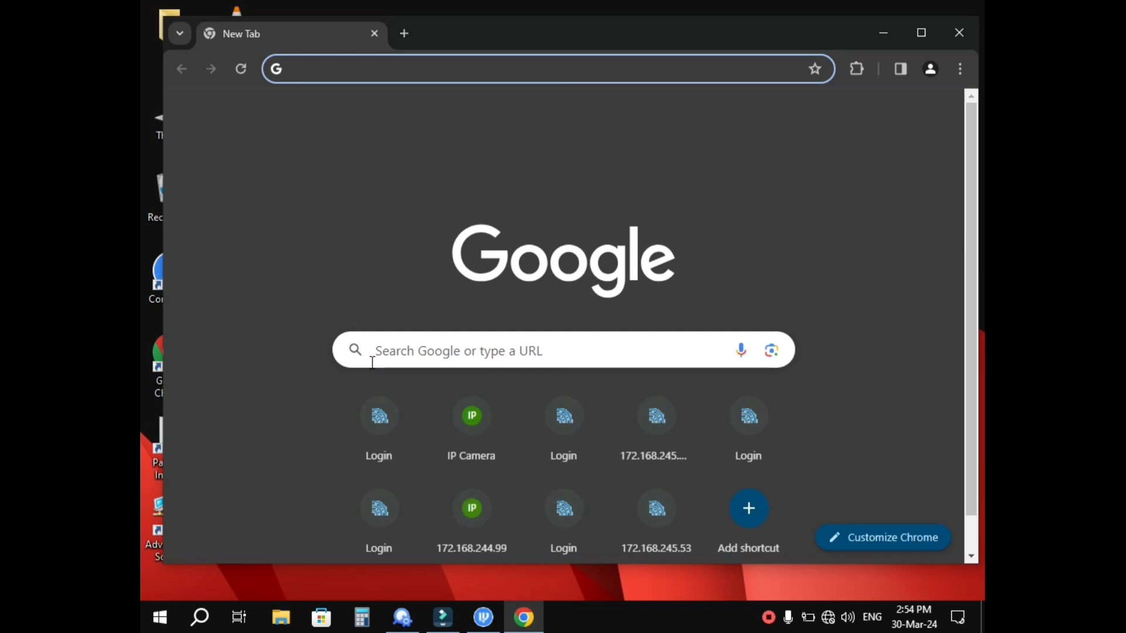
text(19)
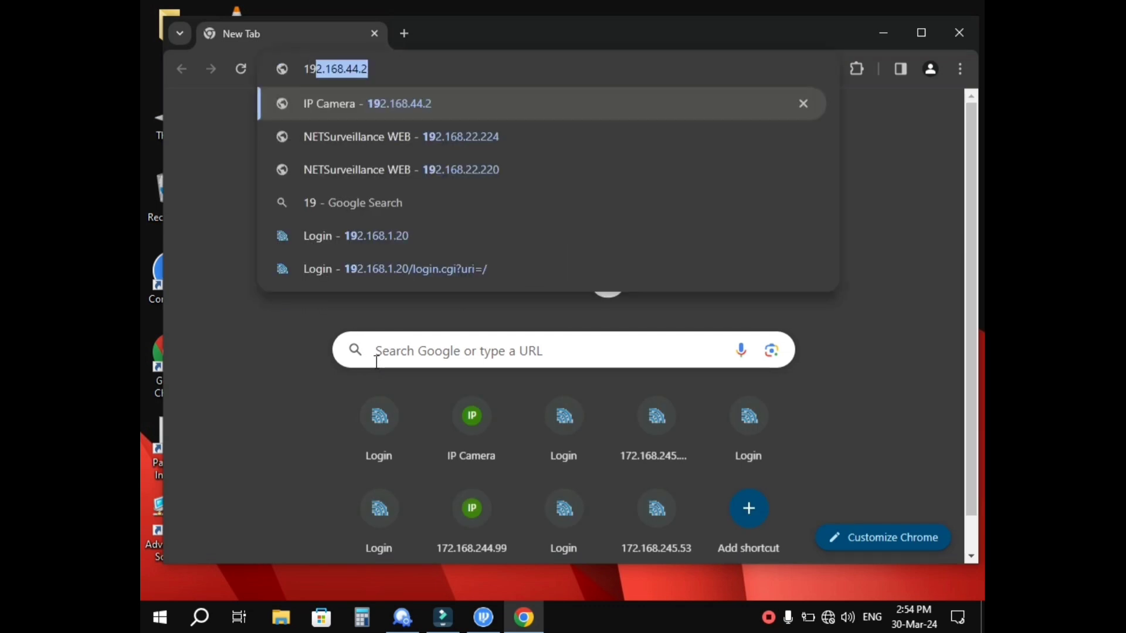
text(2.16)
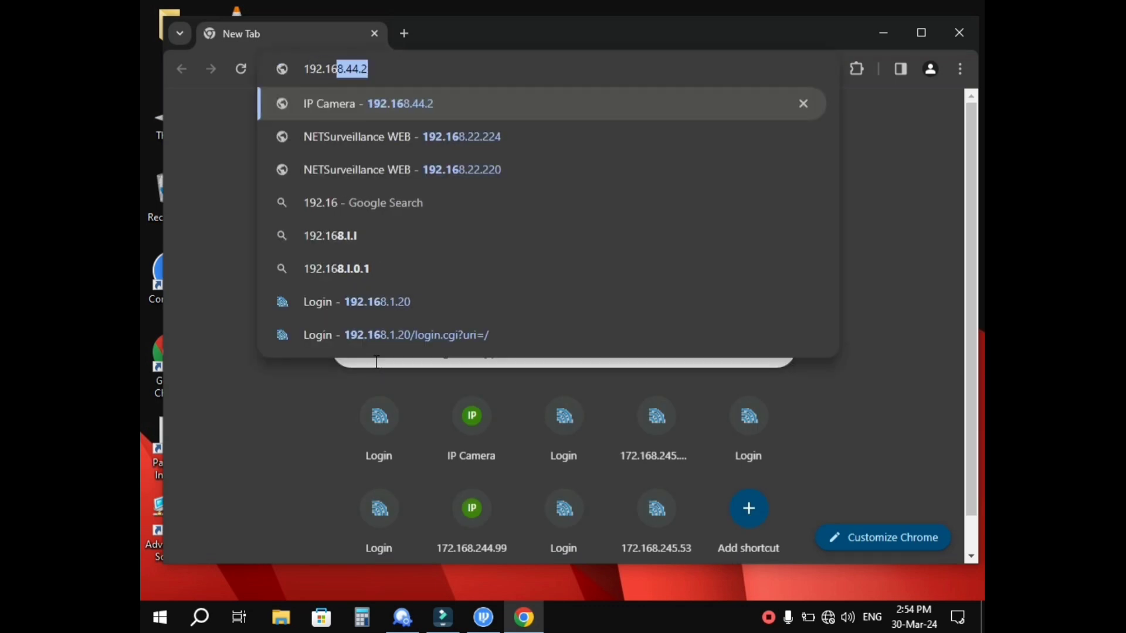
text(8.)
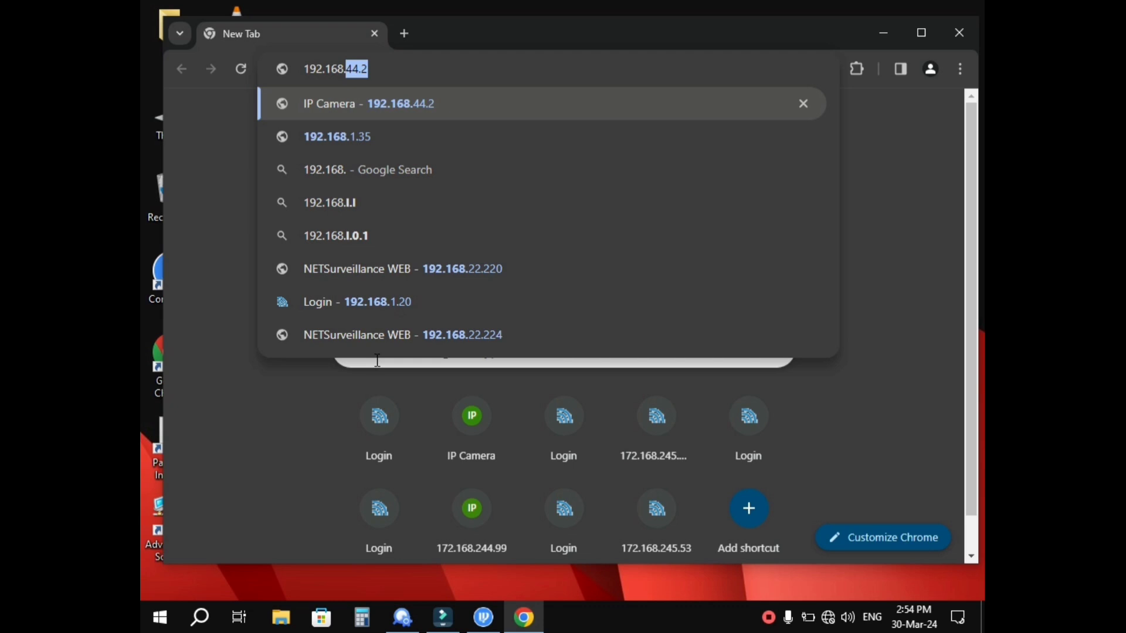
text(1.6)
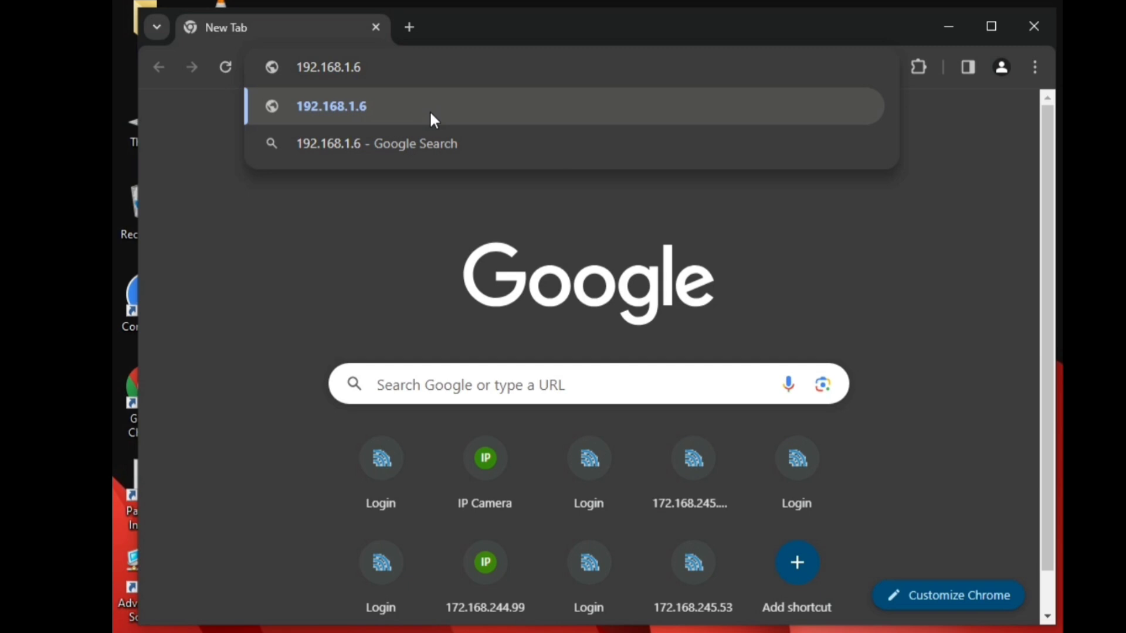
- Go to 192.168.1.6 and log in with the camera's username and password
click(355, 130)
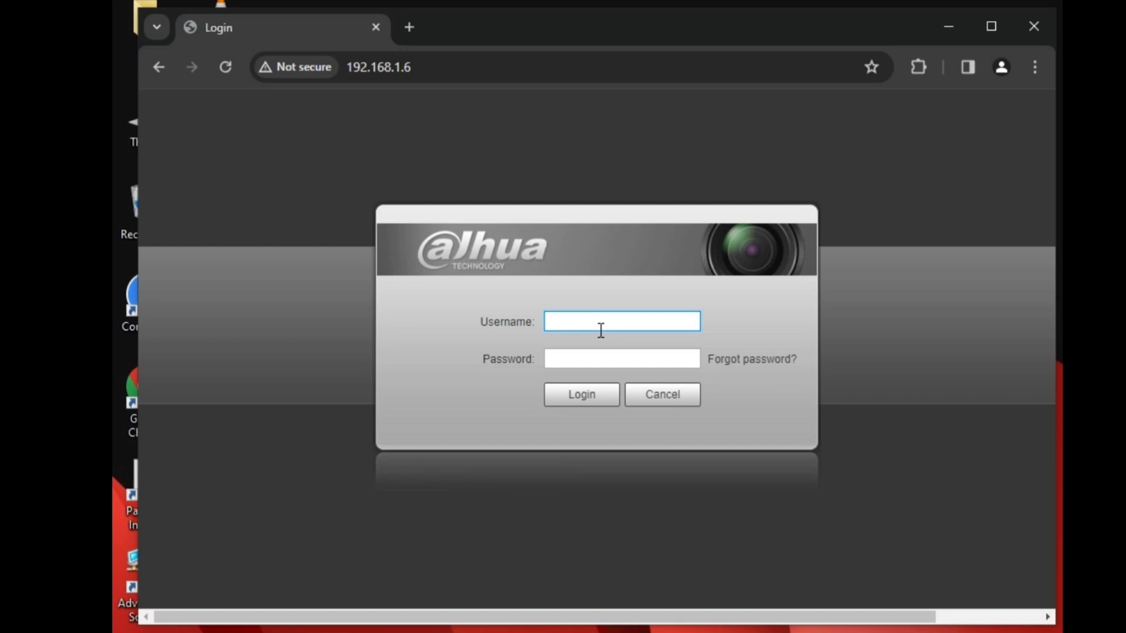
text(admin)
key(Tab)
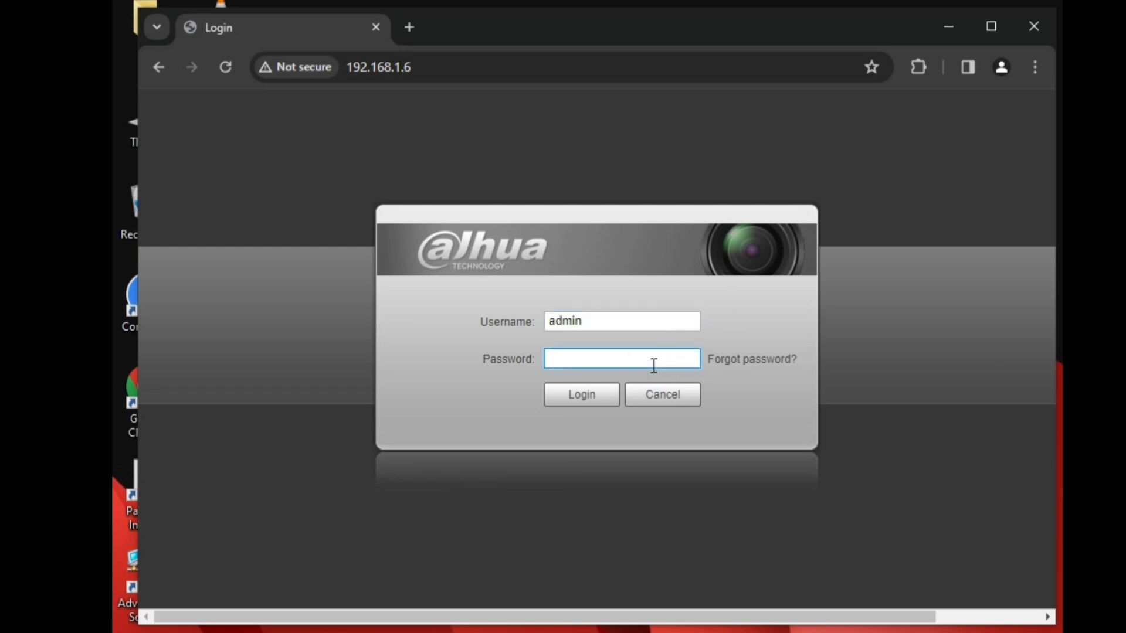
text(•••••••)
key(Return)
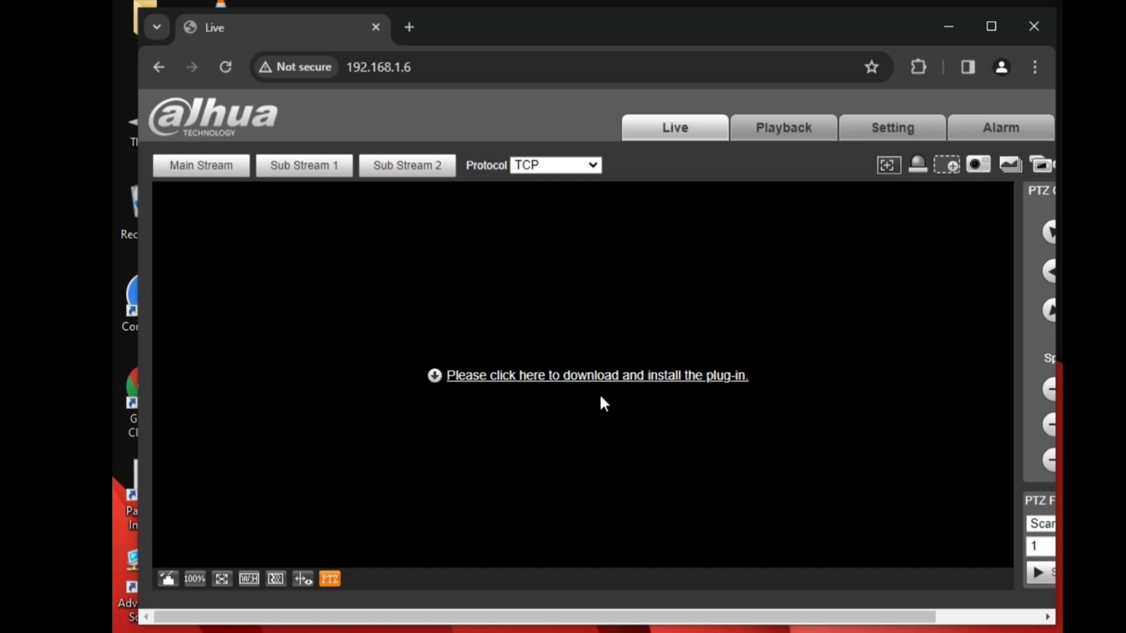
- Switch live view between Sub Stream 1 and 2, then start downloading webplugin.exe
click(319, 170)
click(378, 173)
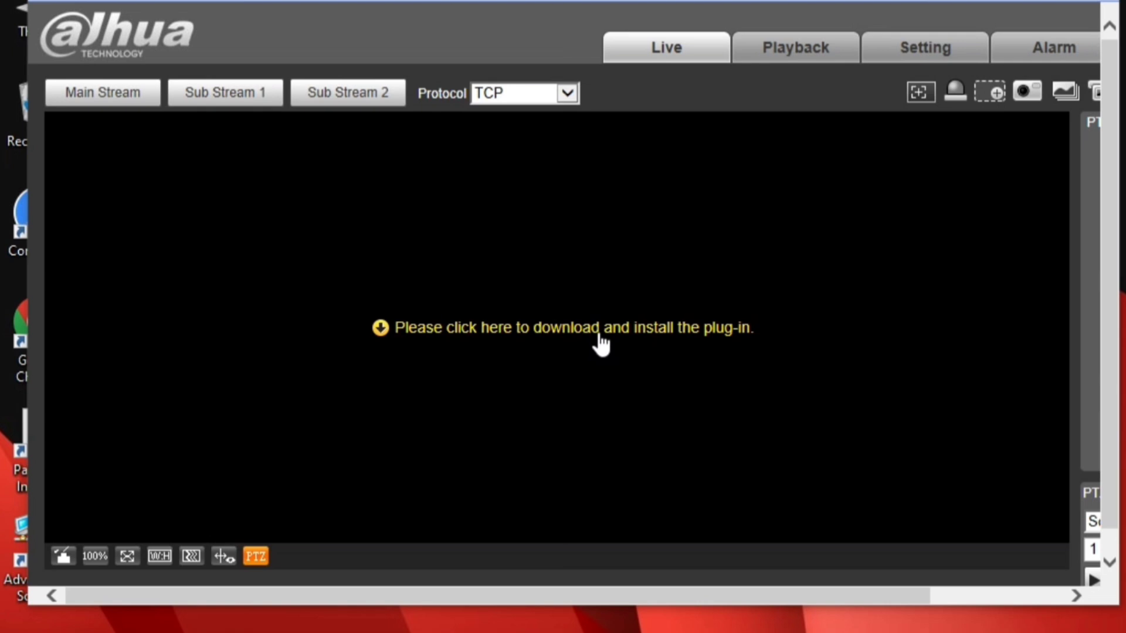
click(599, 335)
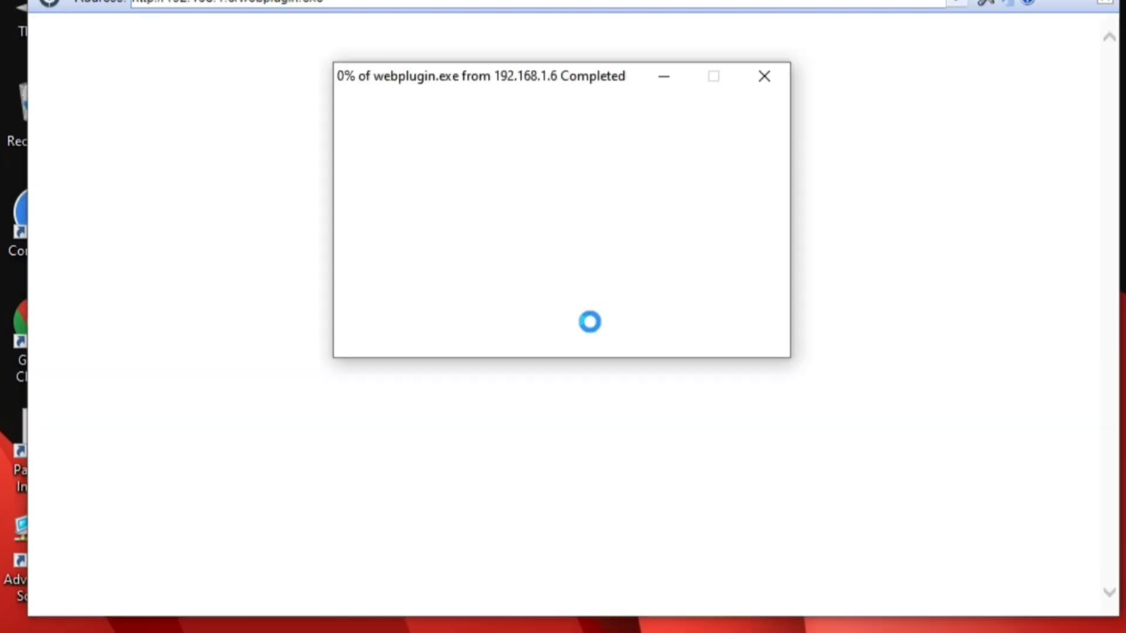
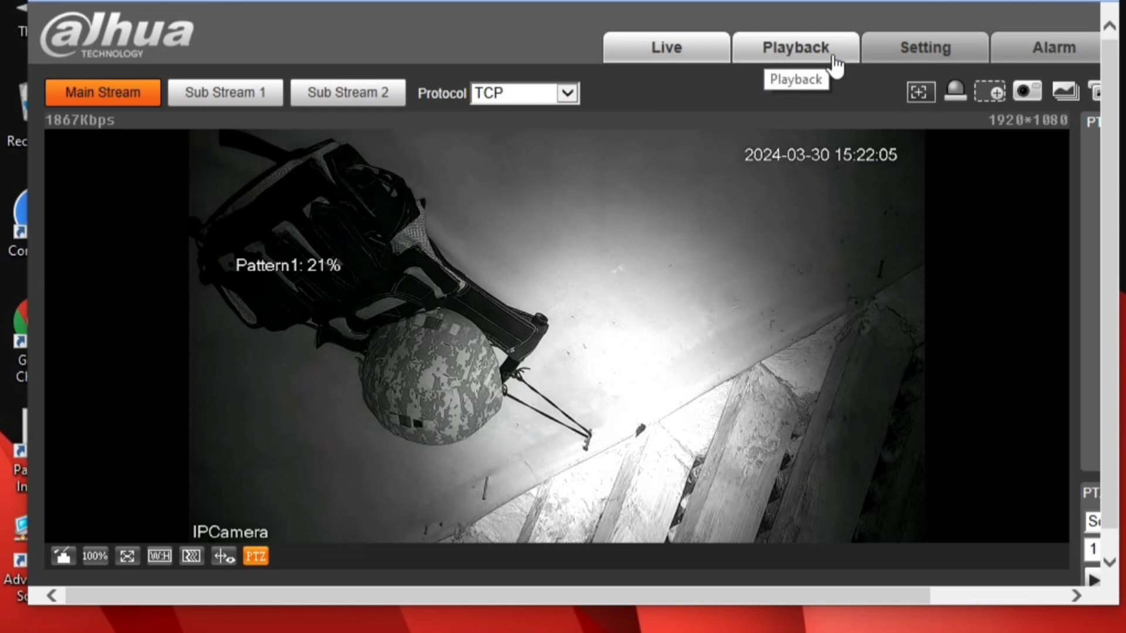
- Open the camera Setting page at Camera > Conditions with the Day profile loaded
click(916, 51)
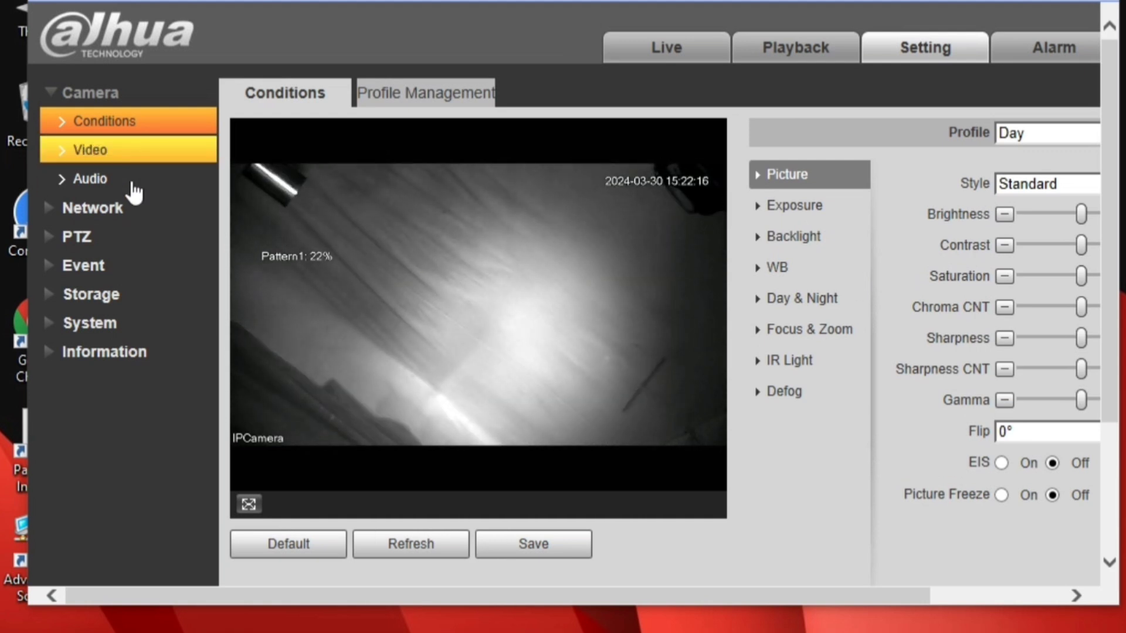
- Open Network > TCP/IP, checking the Ethernet card and keeping IPv4 as IP version
click(119, 208)
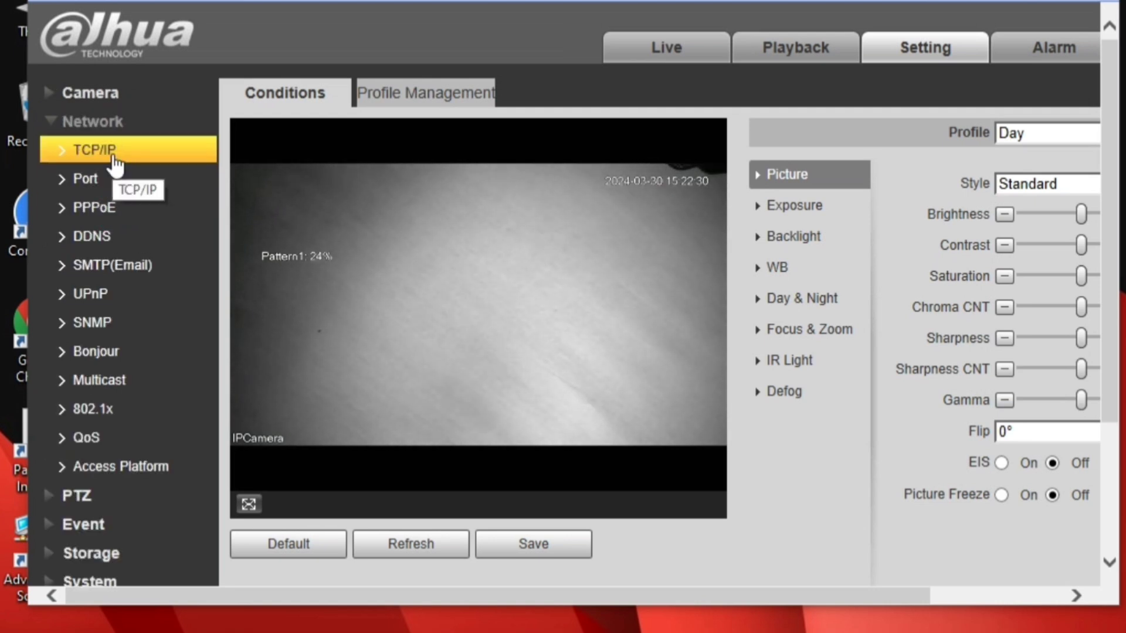
click(113, 155)
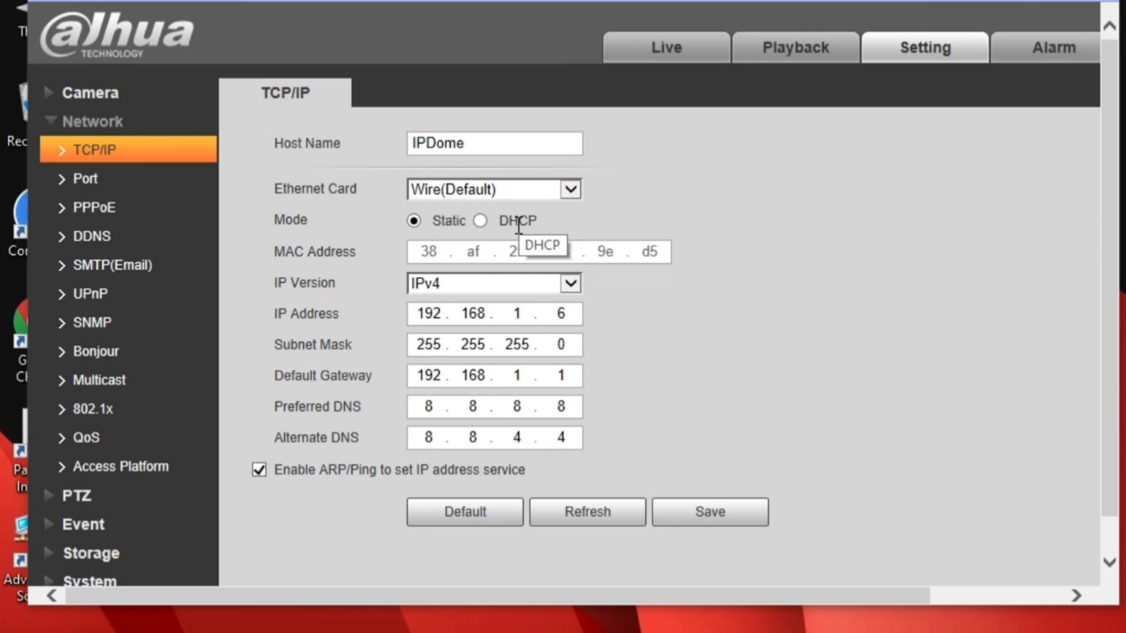
click(566, 188)
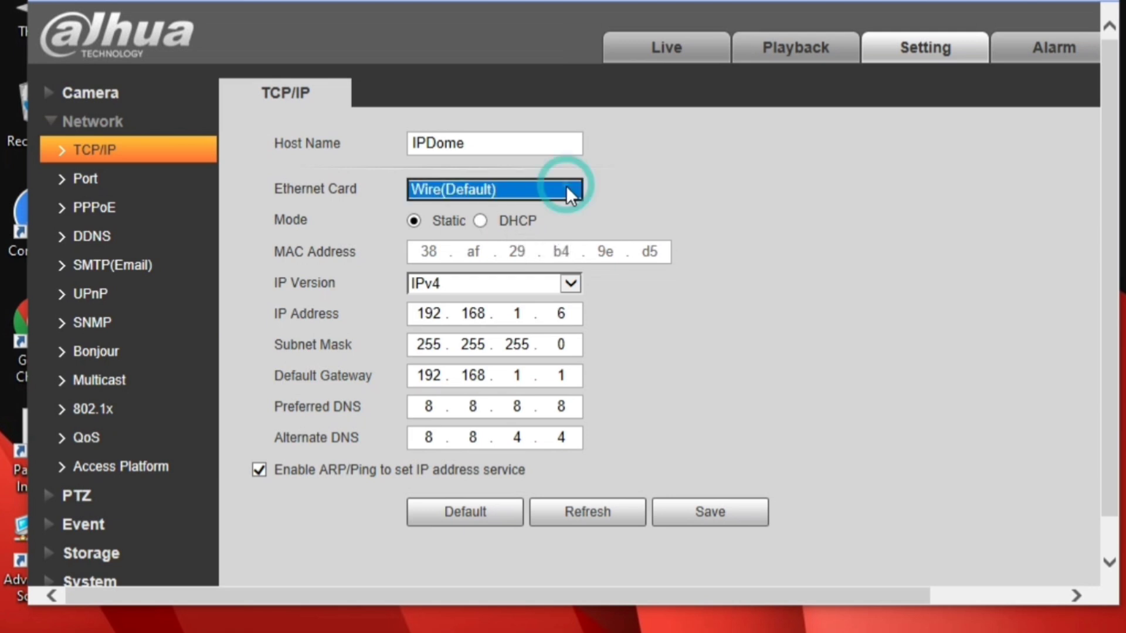
click(572, 189)
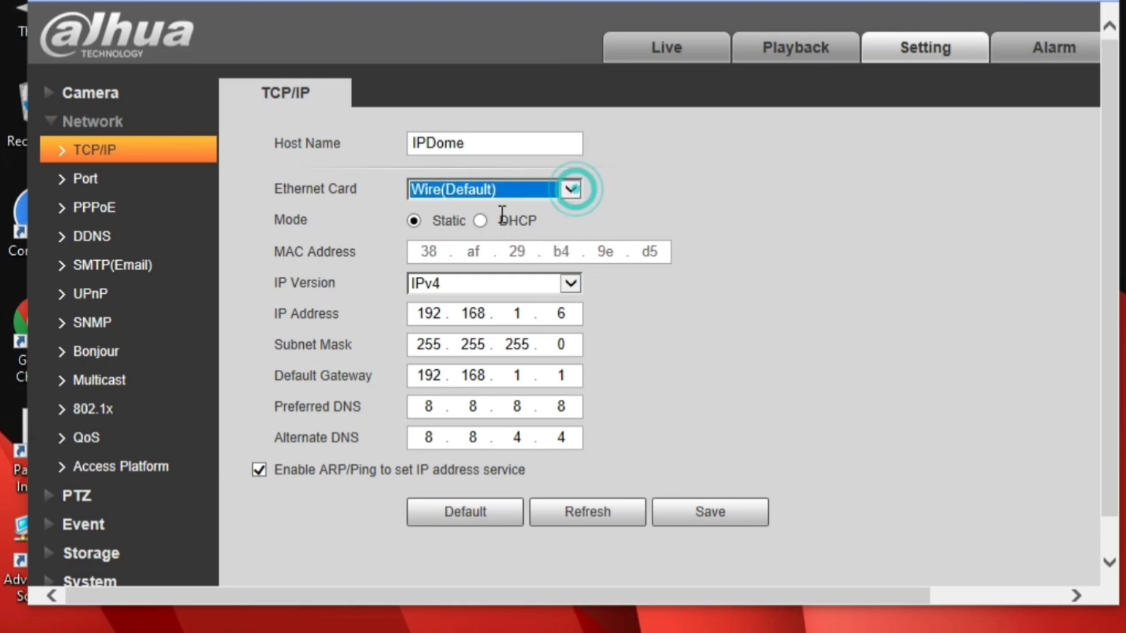
click(569, 280)
click(568, 282)
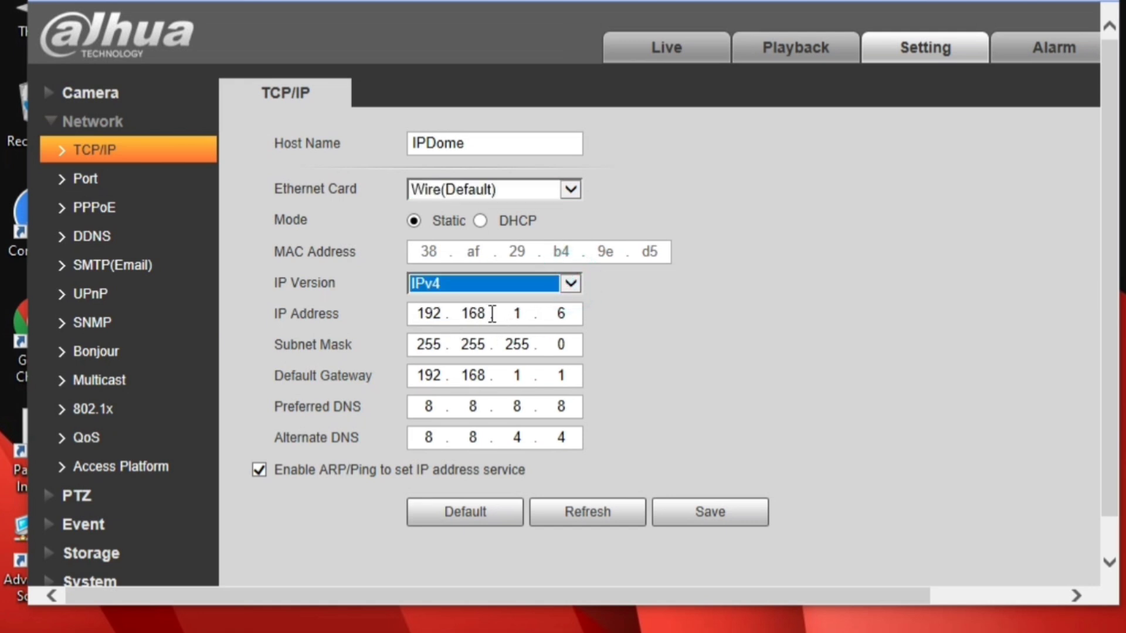
- Change the IP address's third octet from 1 to 44, making it 192.168.44.6
click(528, 311)
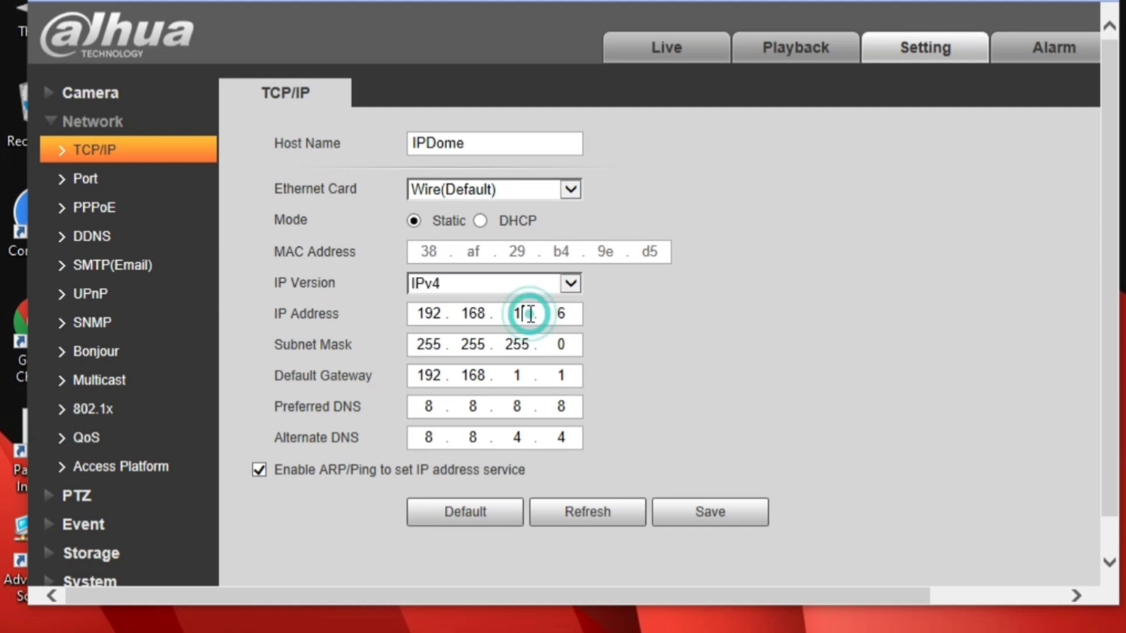
key(BackSpace)
text(4)
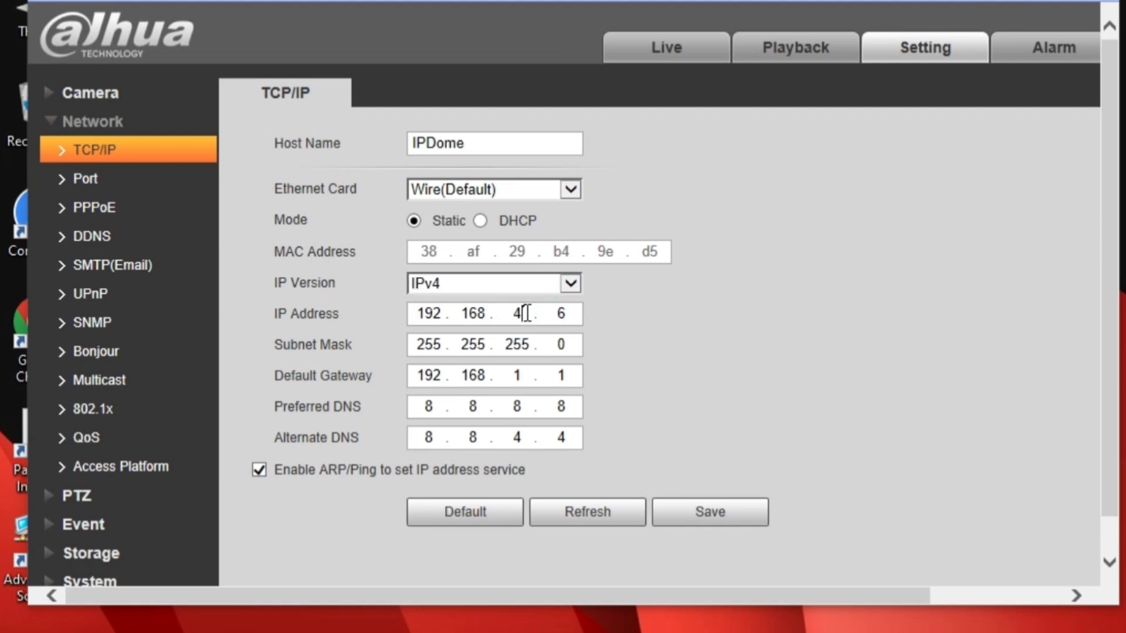
text(4)
- Set the default gateway to 192.168.44.1 and save, reopening login at 192.168.44.6
click(524, 374)
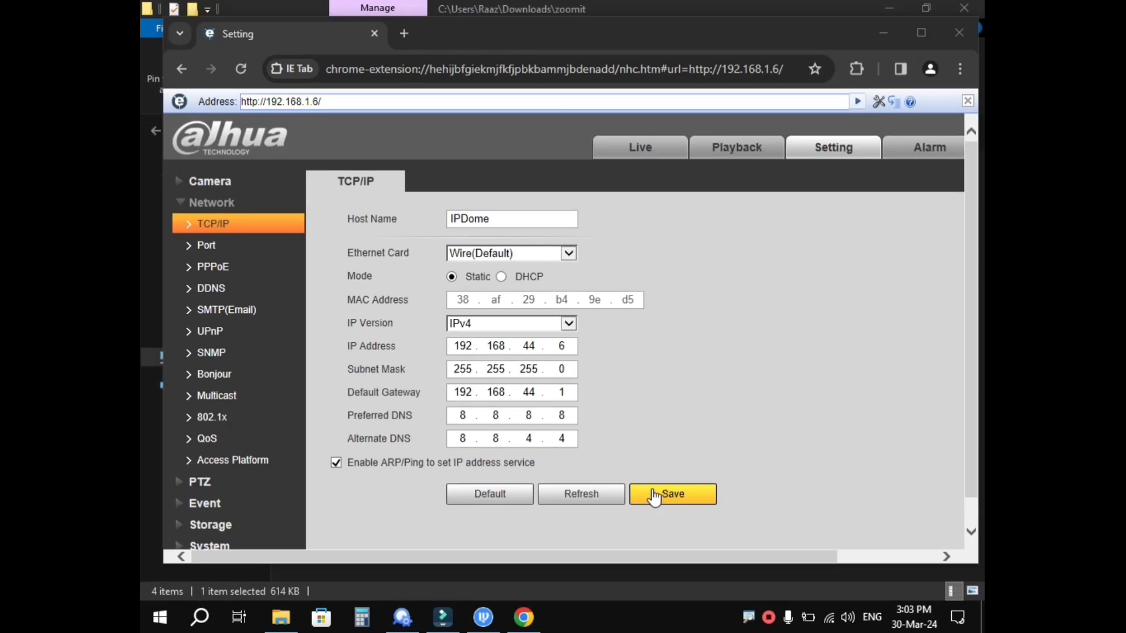
click(651, 492)
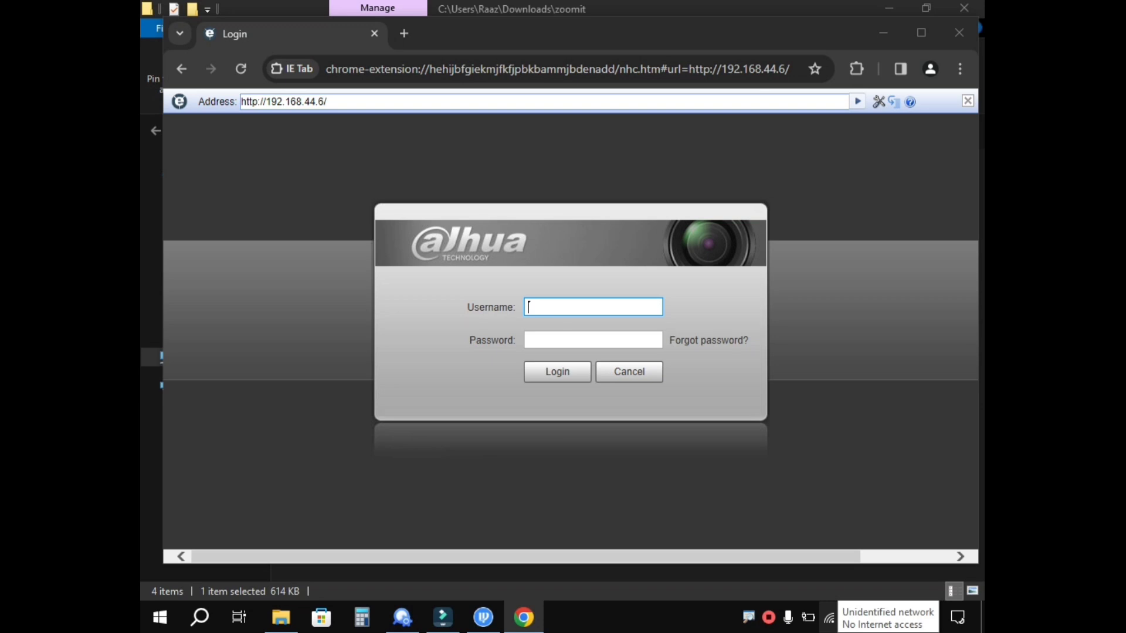
- Show the PC Ethernet adapter's IPv4 properties: static 192.168.44.249, mask 255.255.0.0
click(829, 620)
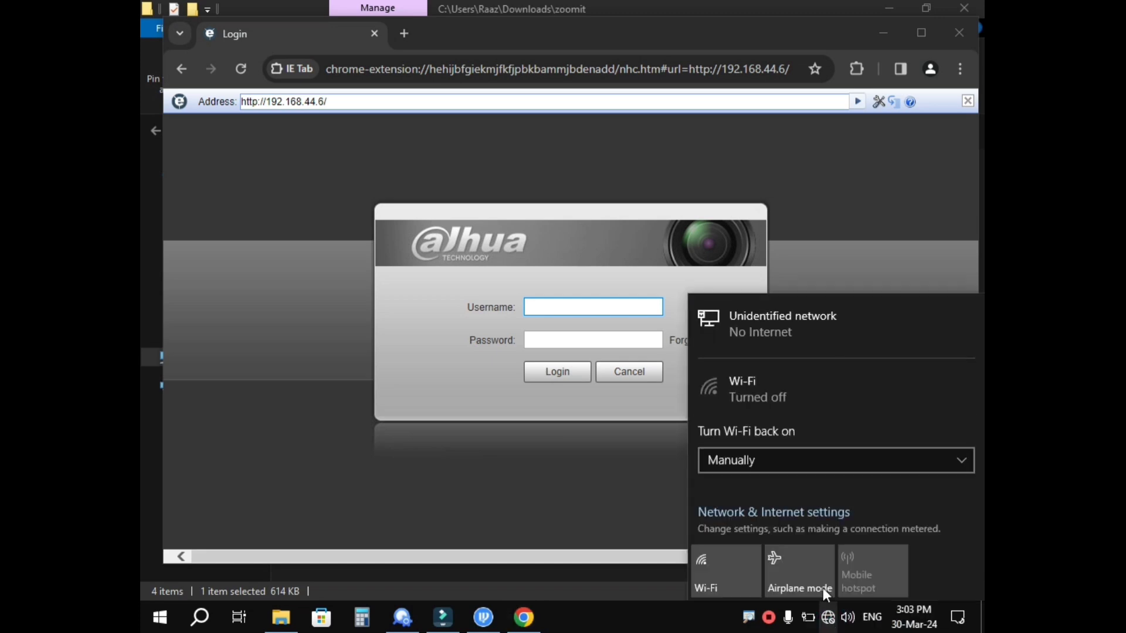
click(779, 515)
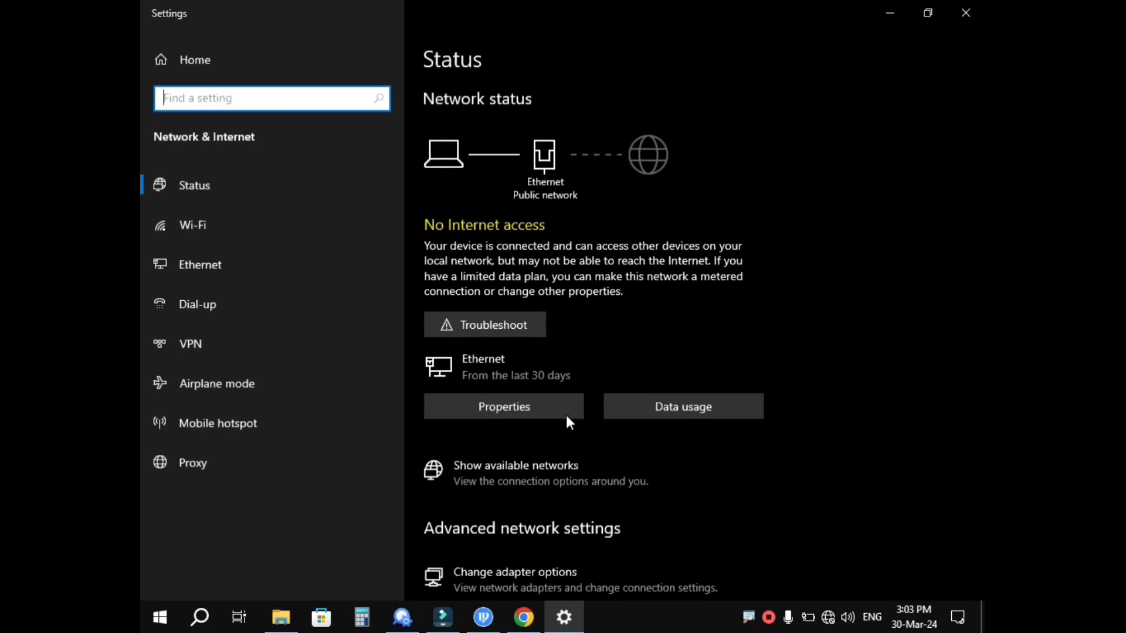
click(516, 572)
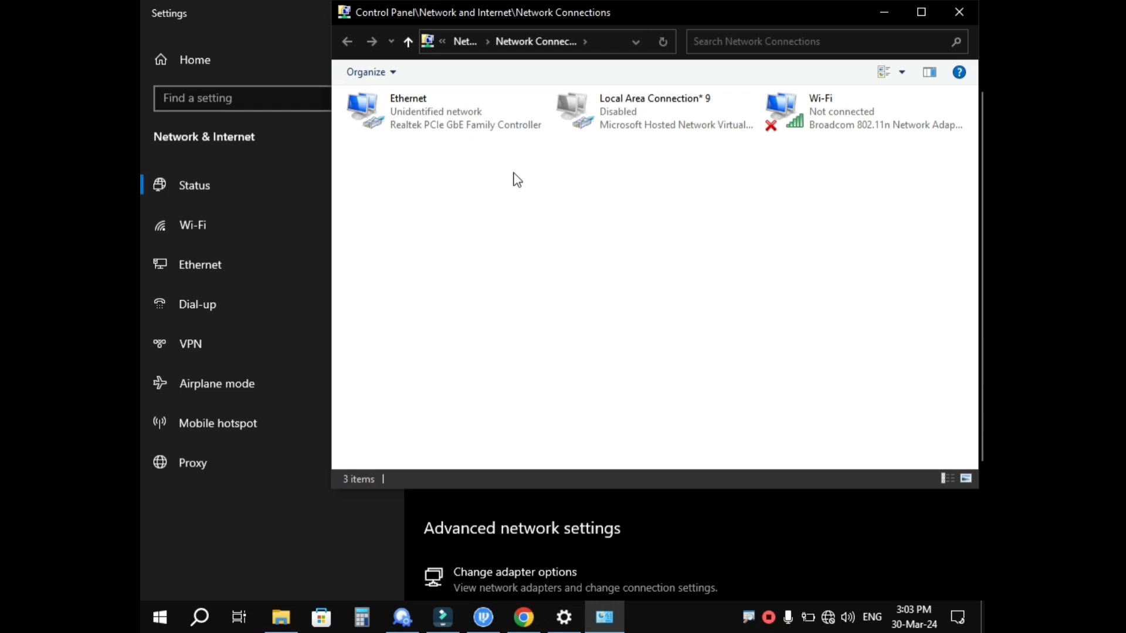
click(477, 116)
right_click(477, 116)
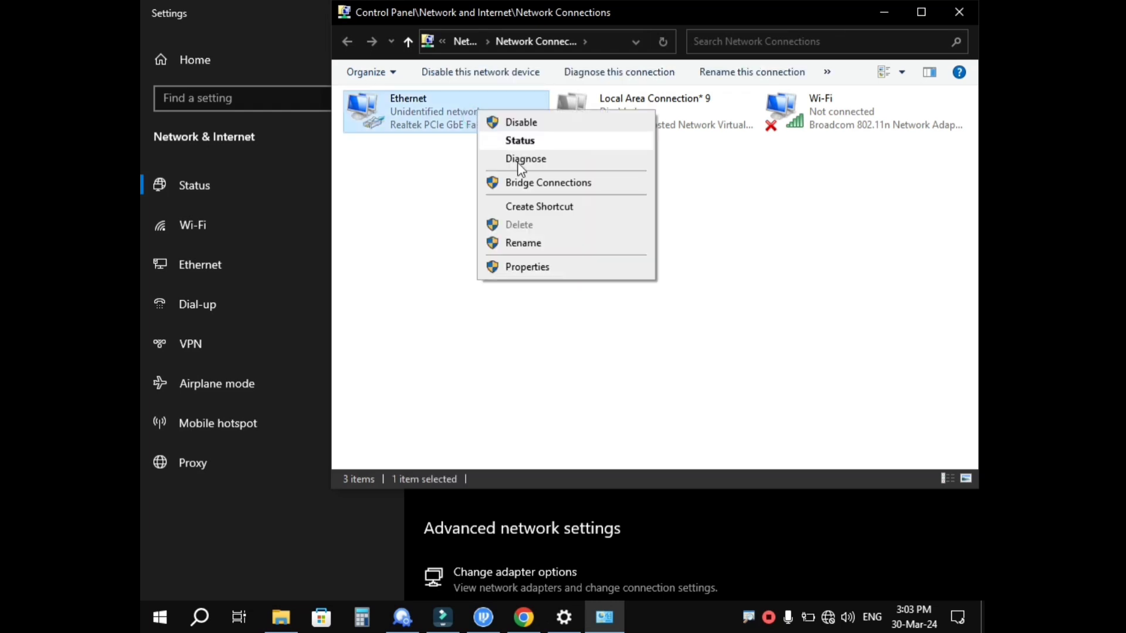
click(546, 267)
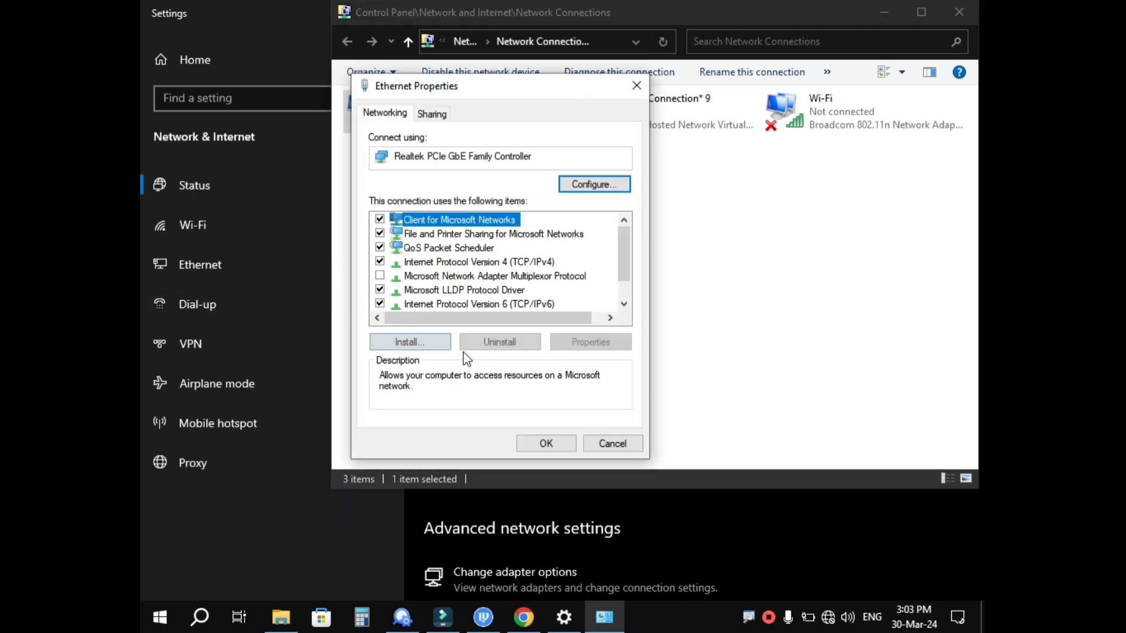
click(538, 262)
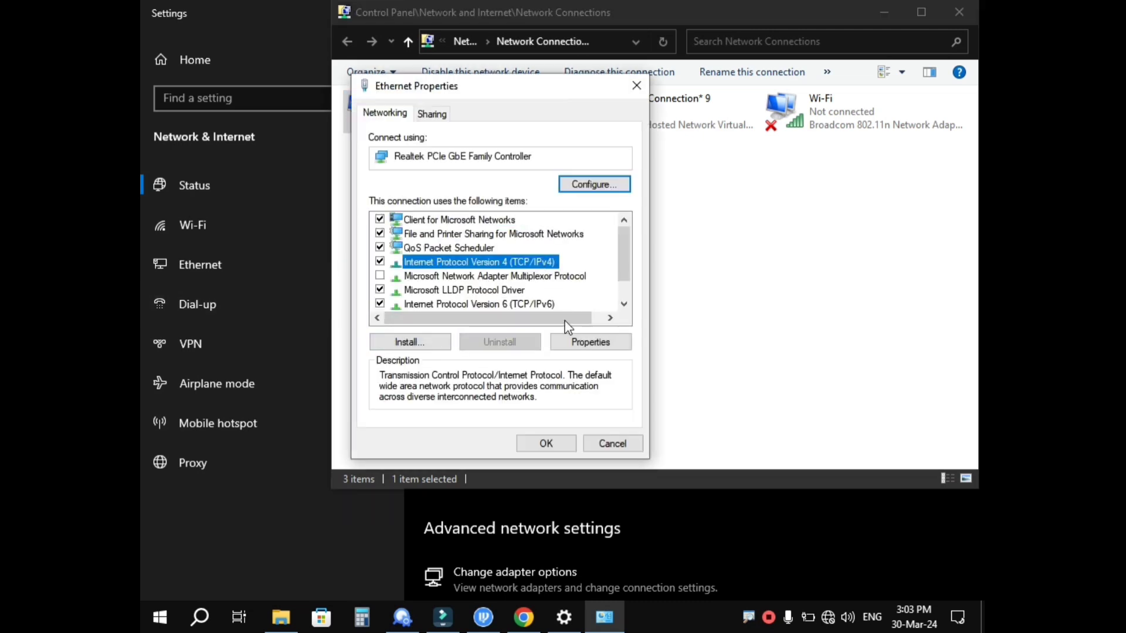
click(590, 352)
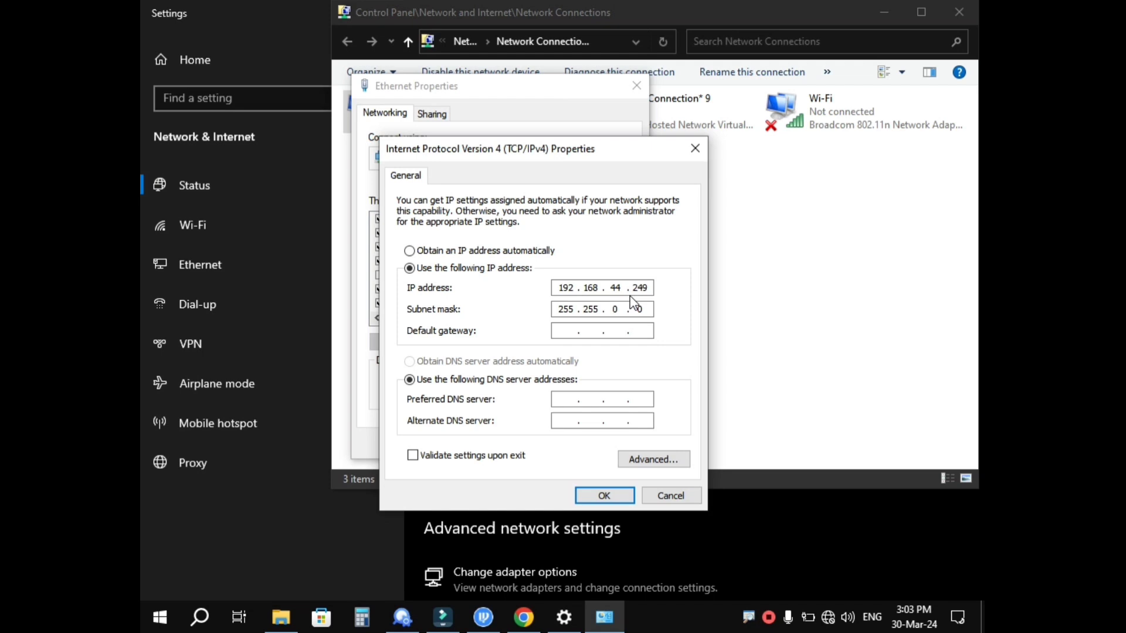
- Check the advanced IP list showing 192.168.1.230, then cancel the Advanced and IPv4 dialogs
click(652, 459)
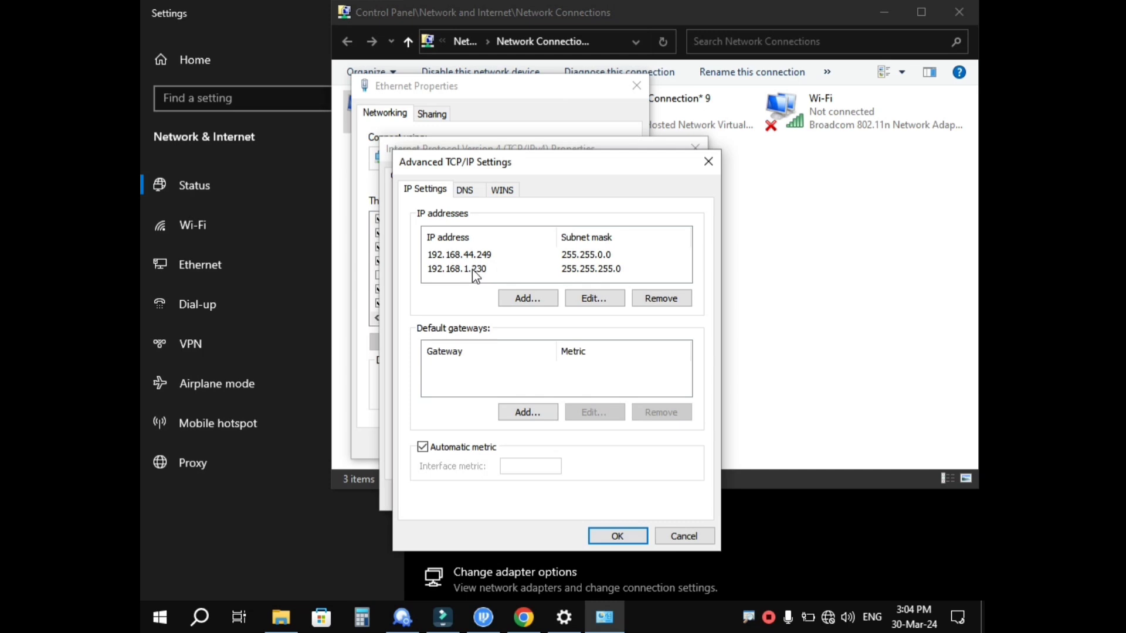
click(673, 537)
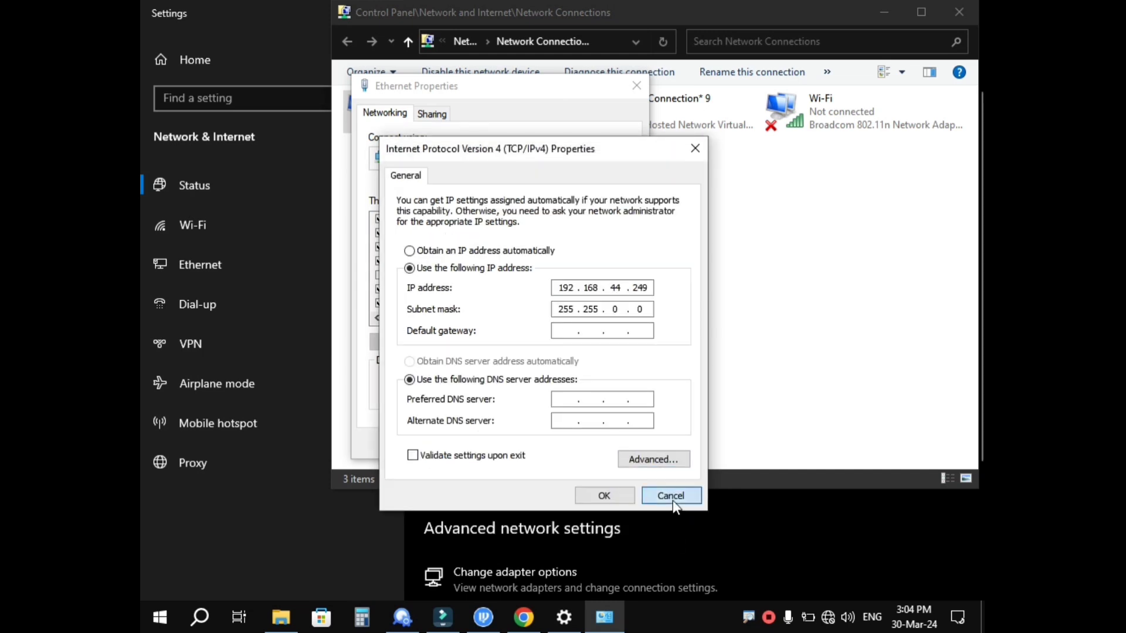
click(671, 497)
- Cancel Ethernet Properties and minimize the Network Connections, Settings and Explorer windows
click(618, 443)
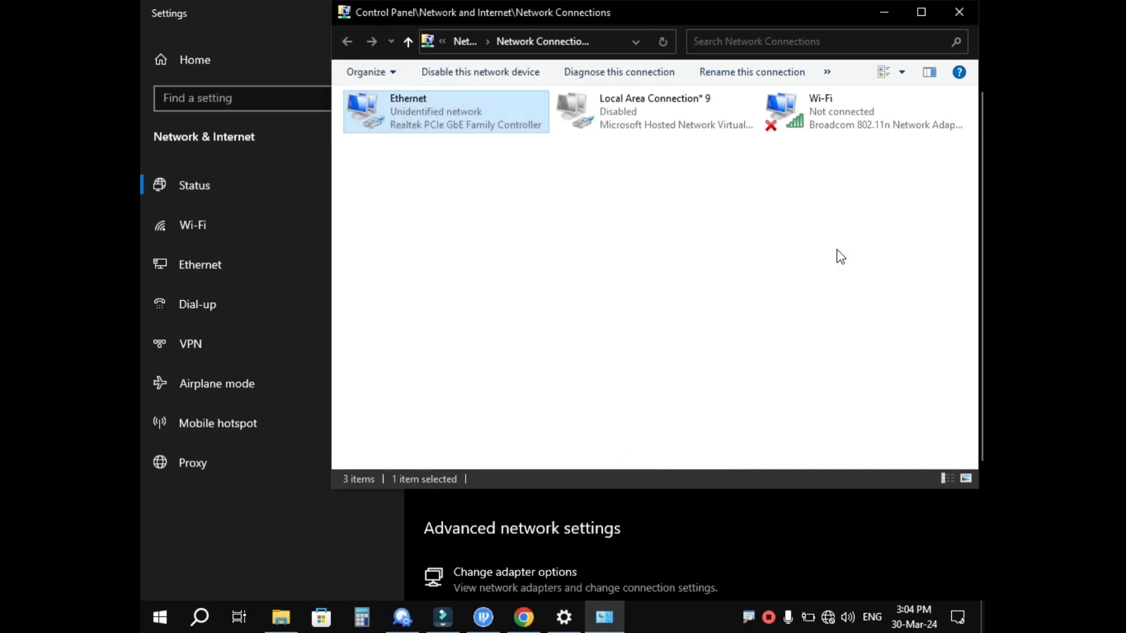
click(887, 15)
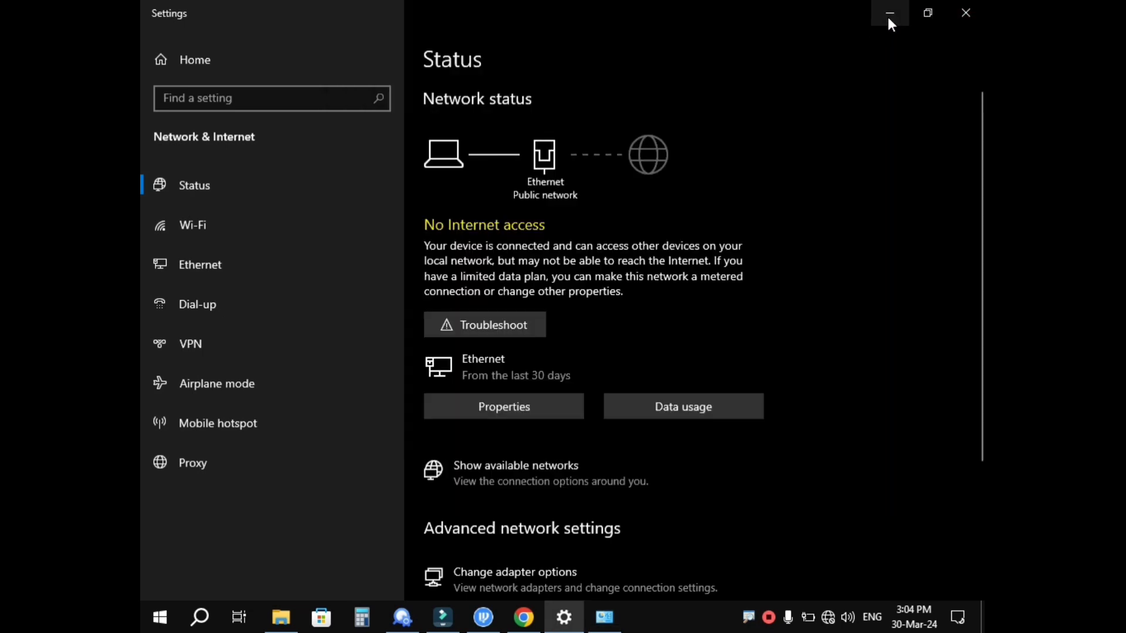
click(888, 14)
click(887, 11)
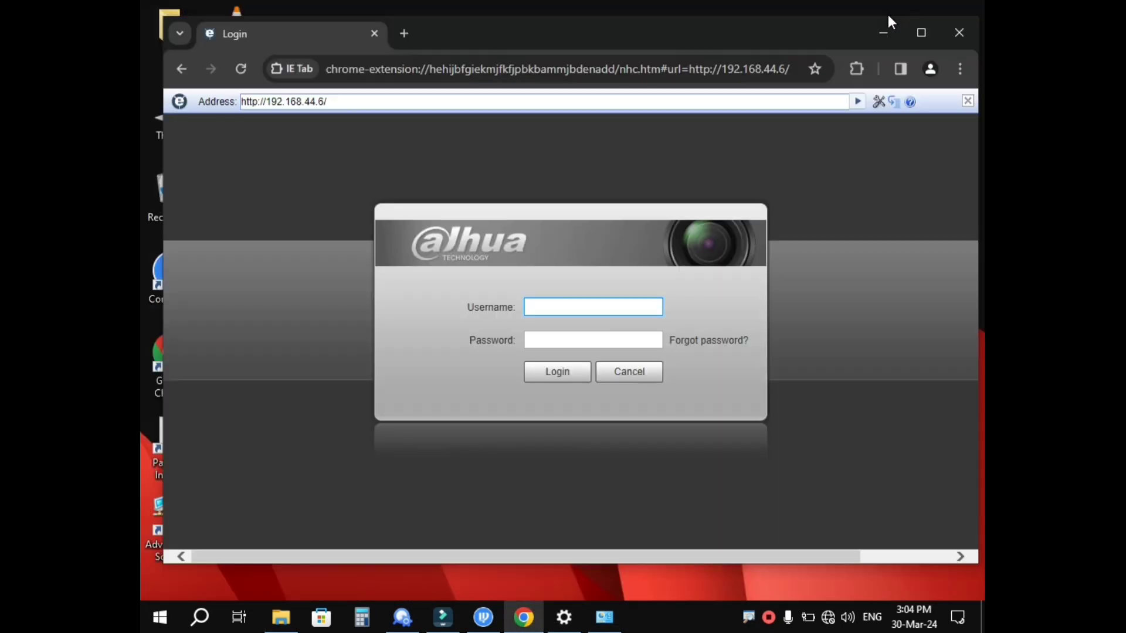
- Log in to the camera at 192.168.44.6 with its username and password
click(582, 303)
text(admin)
key(Tab)
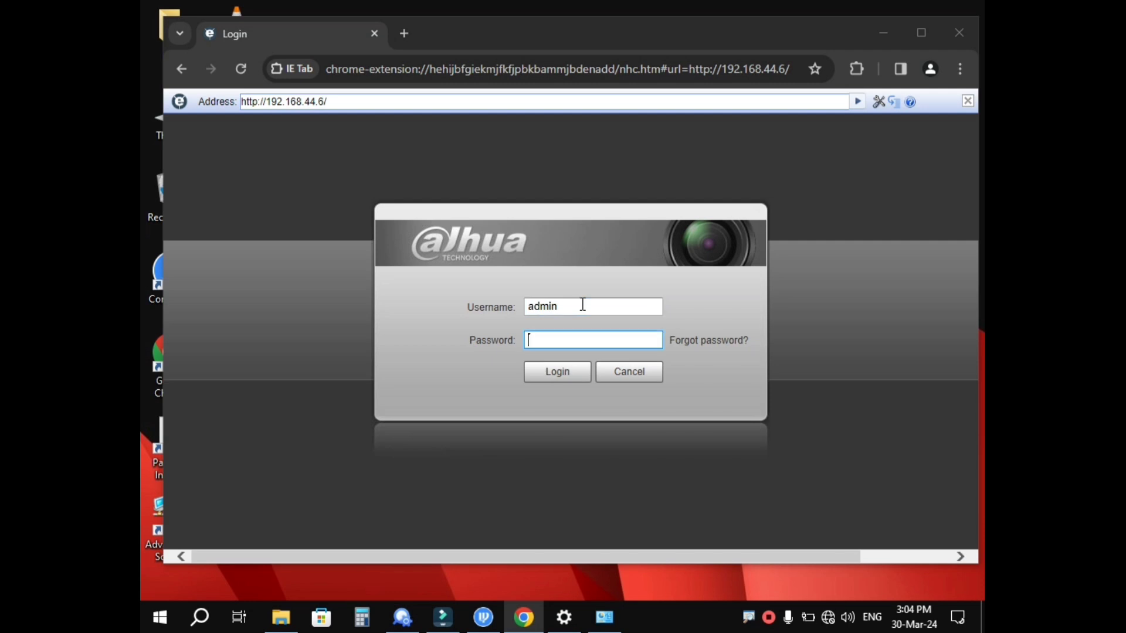
text(********)
key(Return)
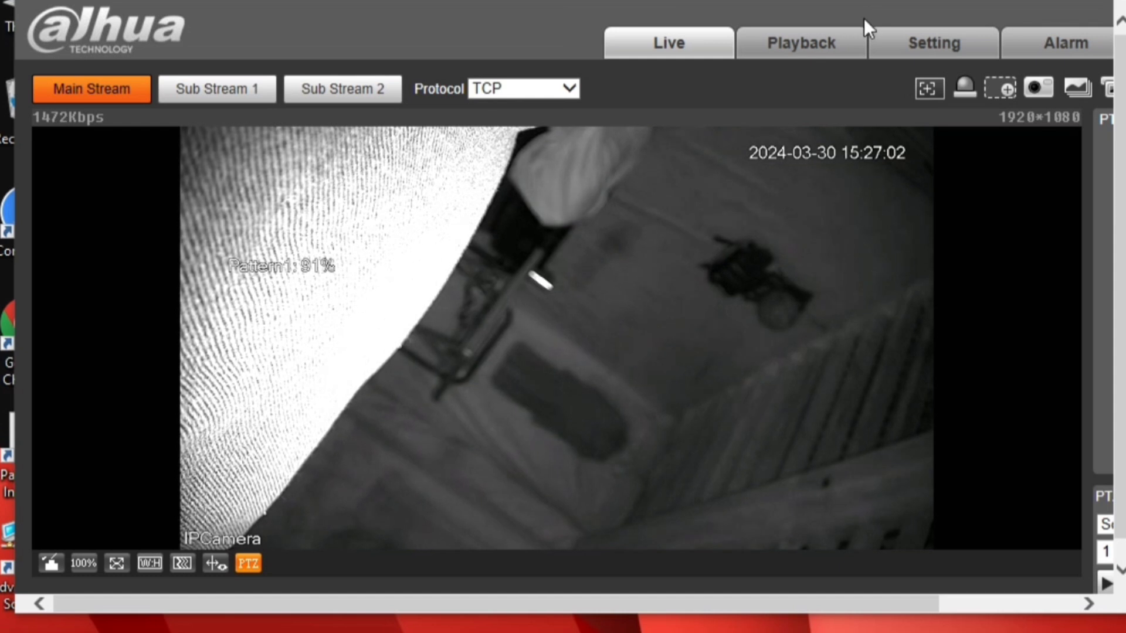
- Open Setting > Camera > Video, showing H.265 main stream at 1920*1080, 25 FPS
click(909, 44)
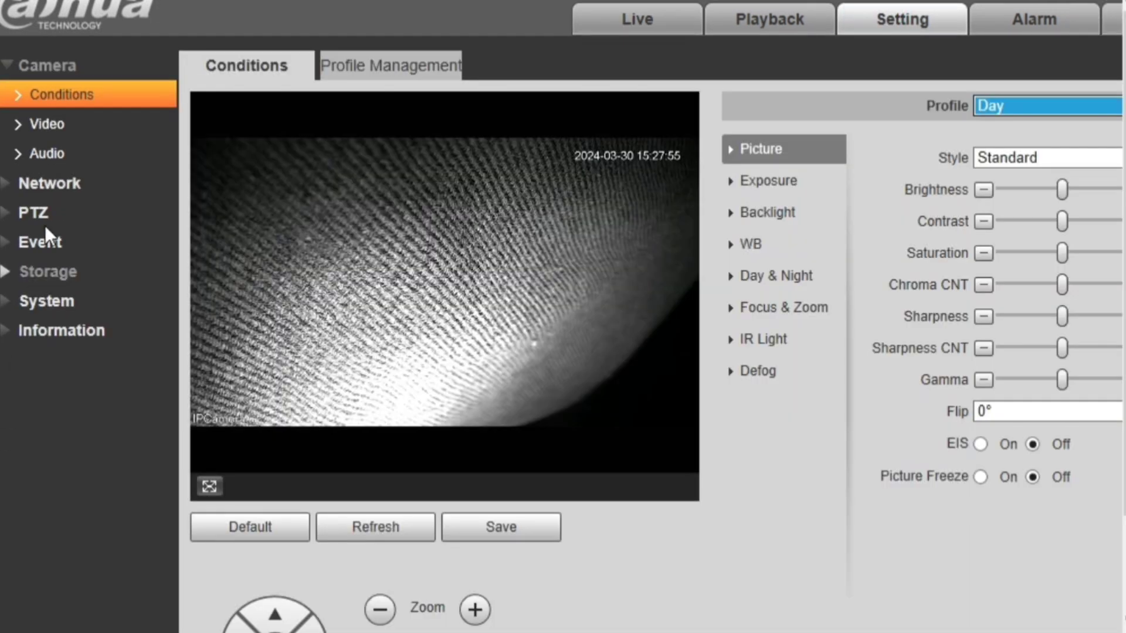
click(71, 125)
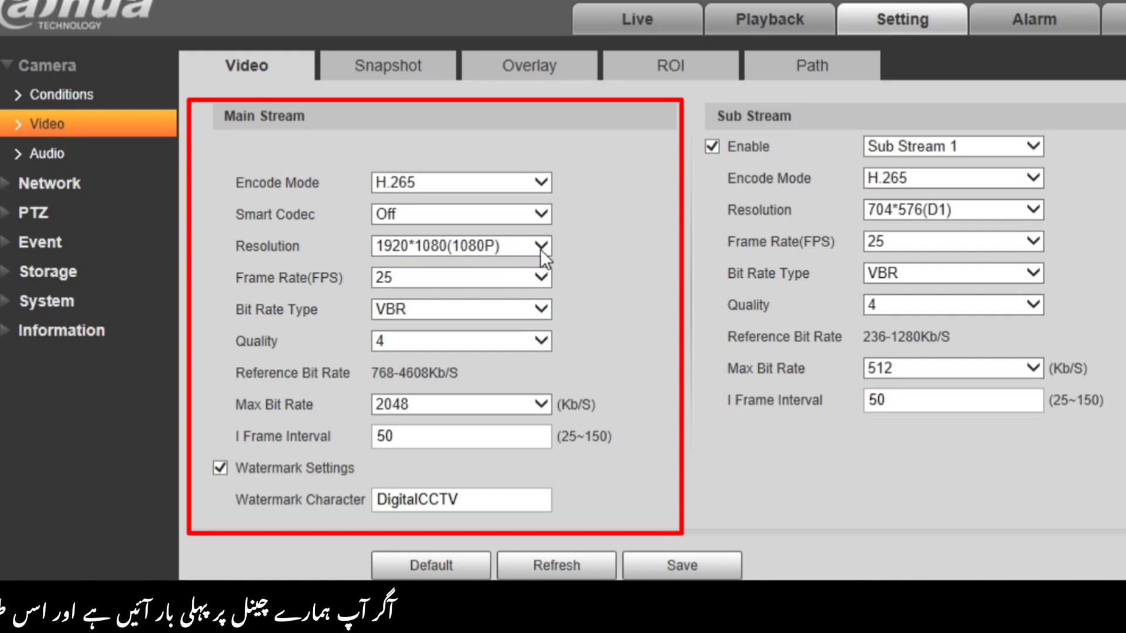
- Keep 1920*1080 main stream resolution and view Snapshot settings: General, quality 5, 1S
click(540, 245)
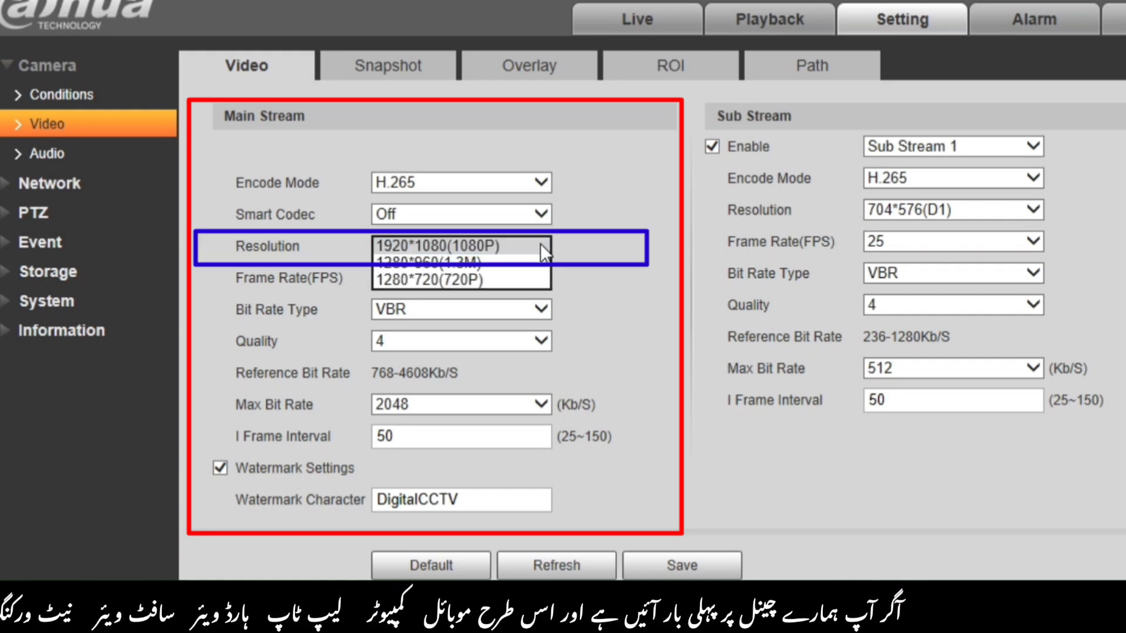
click(540, 243)
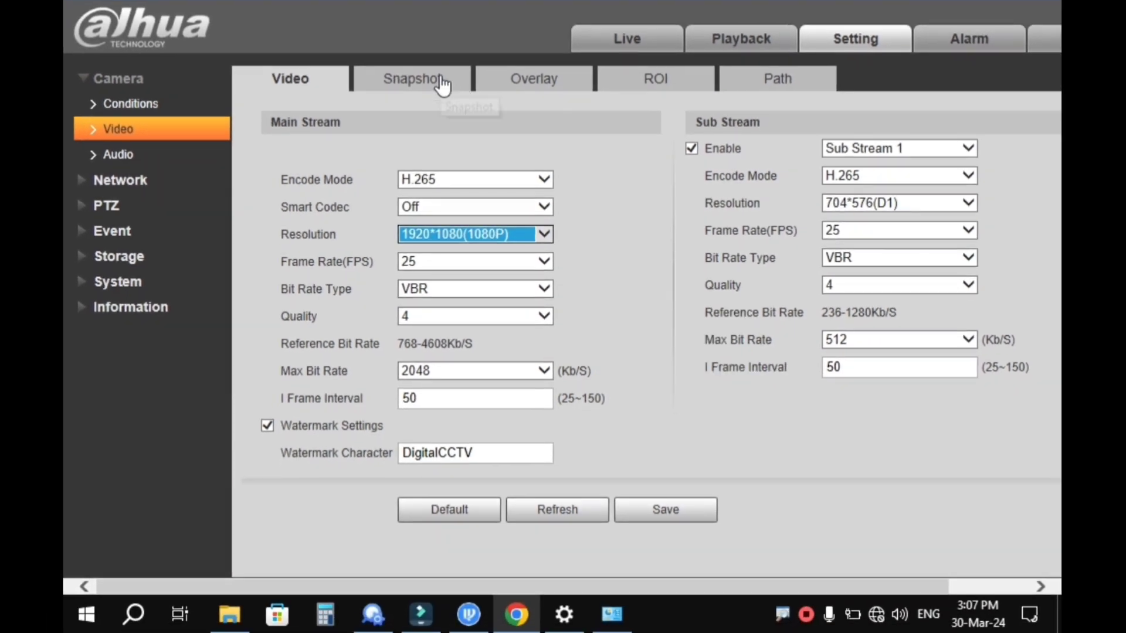
click(443, 85)
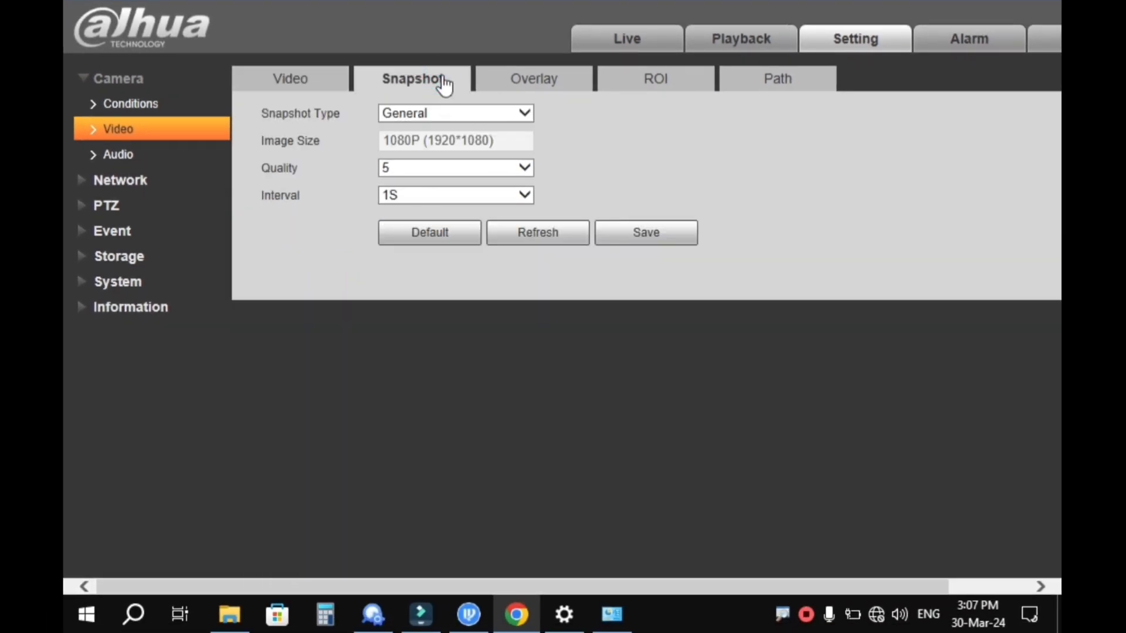
- Open Overlay > Time Title and nudge the timestamp box slightly right on the preview
click(533, 87)
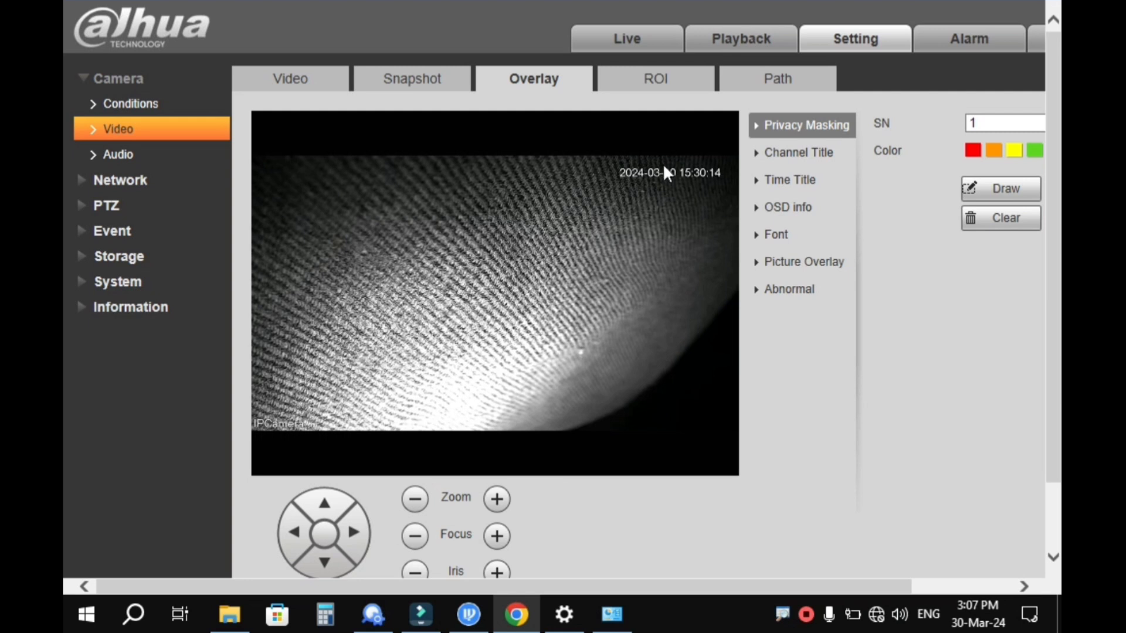
click(824, 187)
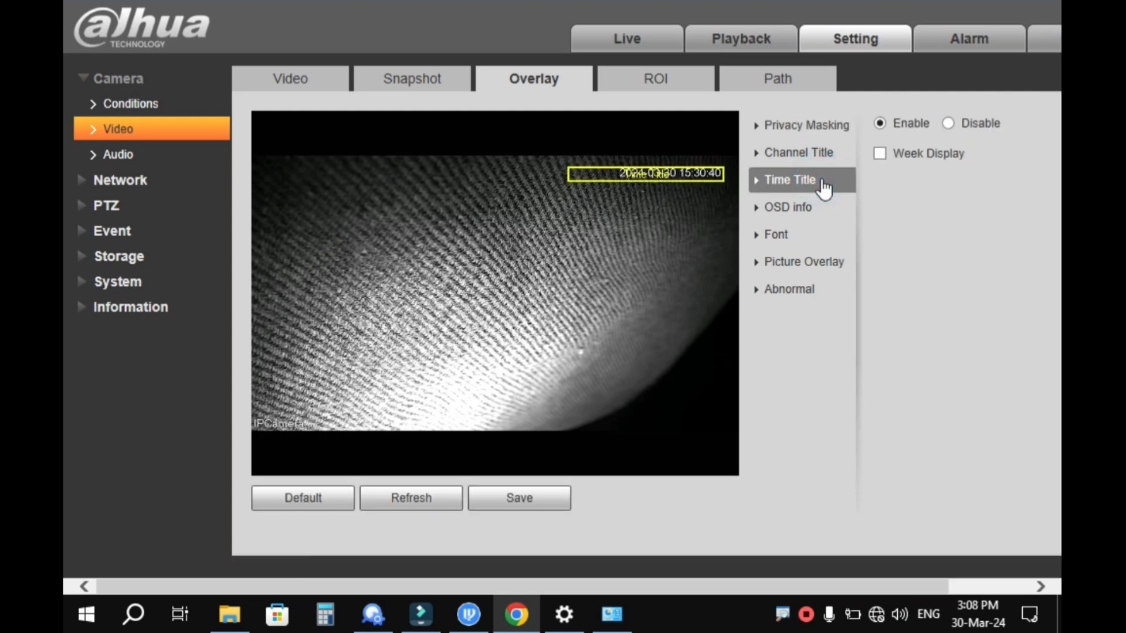
mouse_move(636, 180)
mouse_down()
mouse_move(635, 206)
mouse_move(643, 169)
mouse_up()
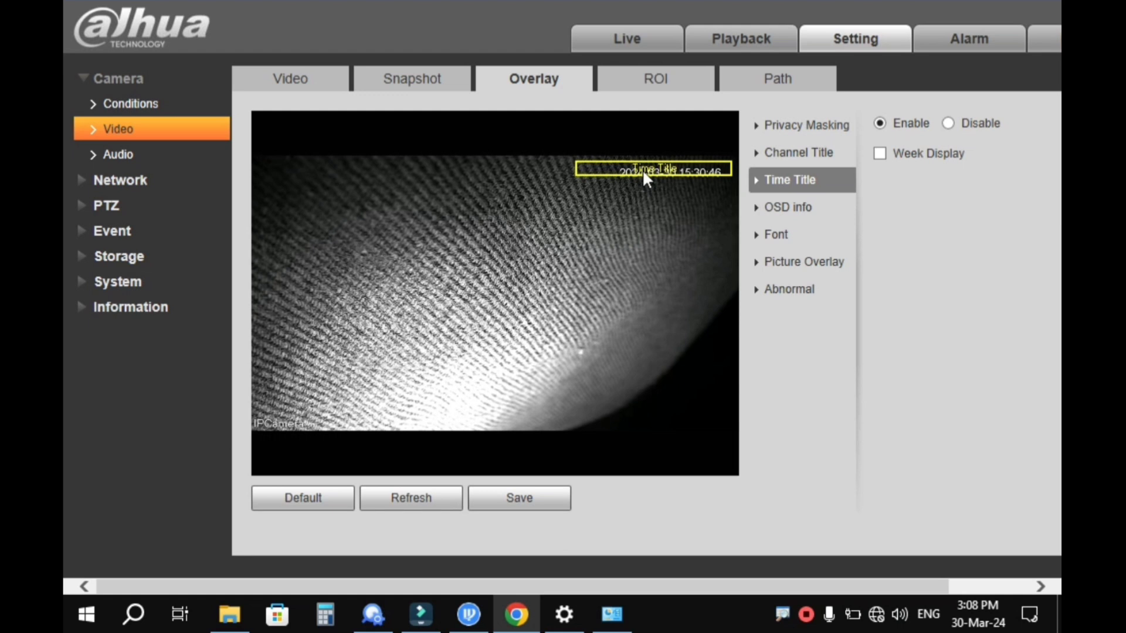
- Replace the IPCamera channel title with 'PTZ Cam' and save it
click(818, 160)
click(945, 179)
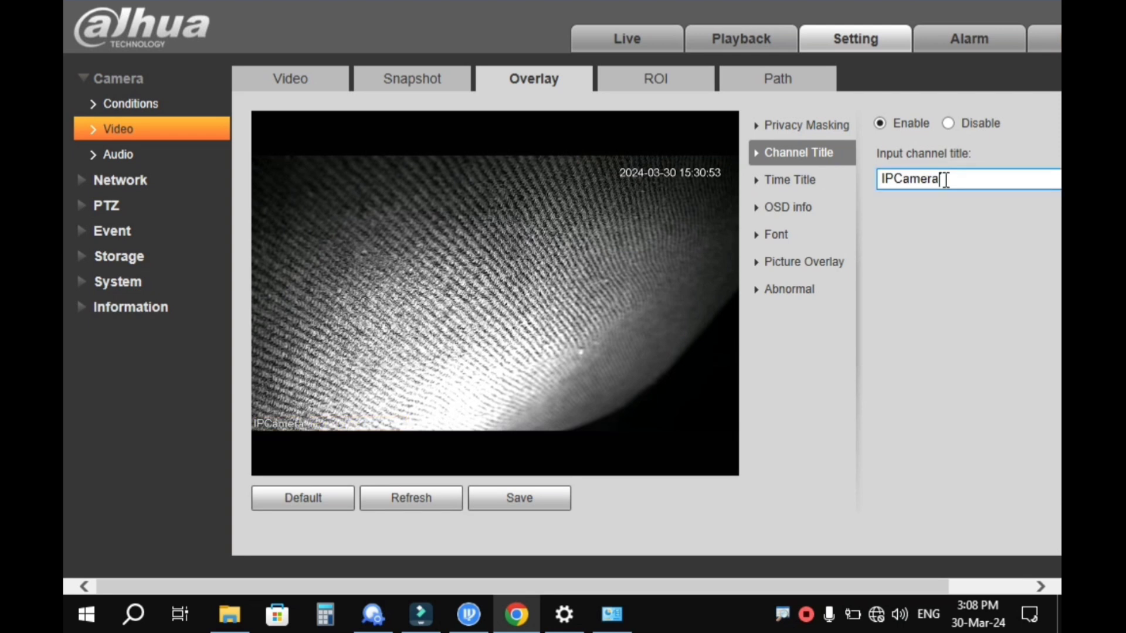
key(BackSpace)
key(BackSpace)
key(BackSpace)
key(BackSpace)
key(BackSpace)
key(BackSpace)
key(BackSpace)
key(BackSpace)
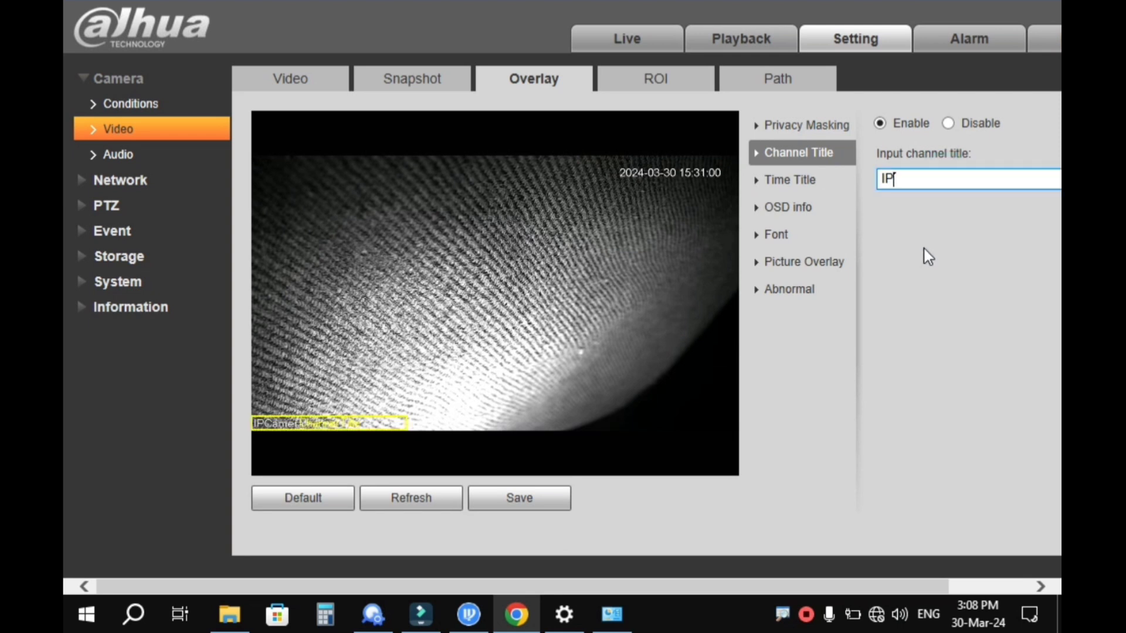
text(PTZ Cam)
click(551, 499)
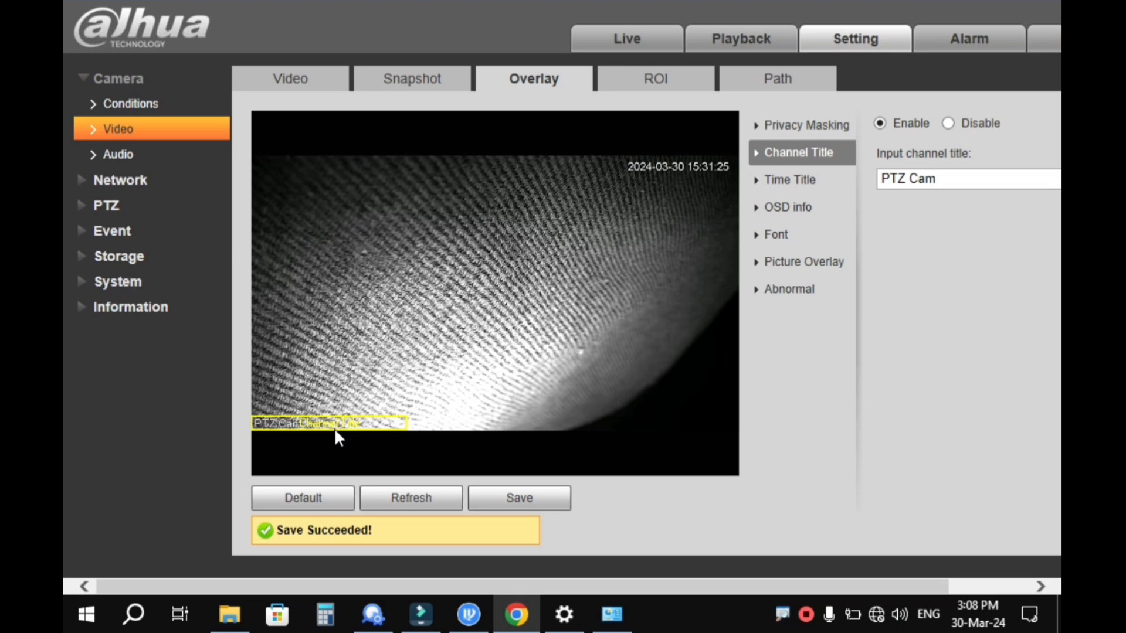
click(790, 180)
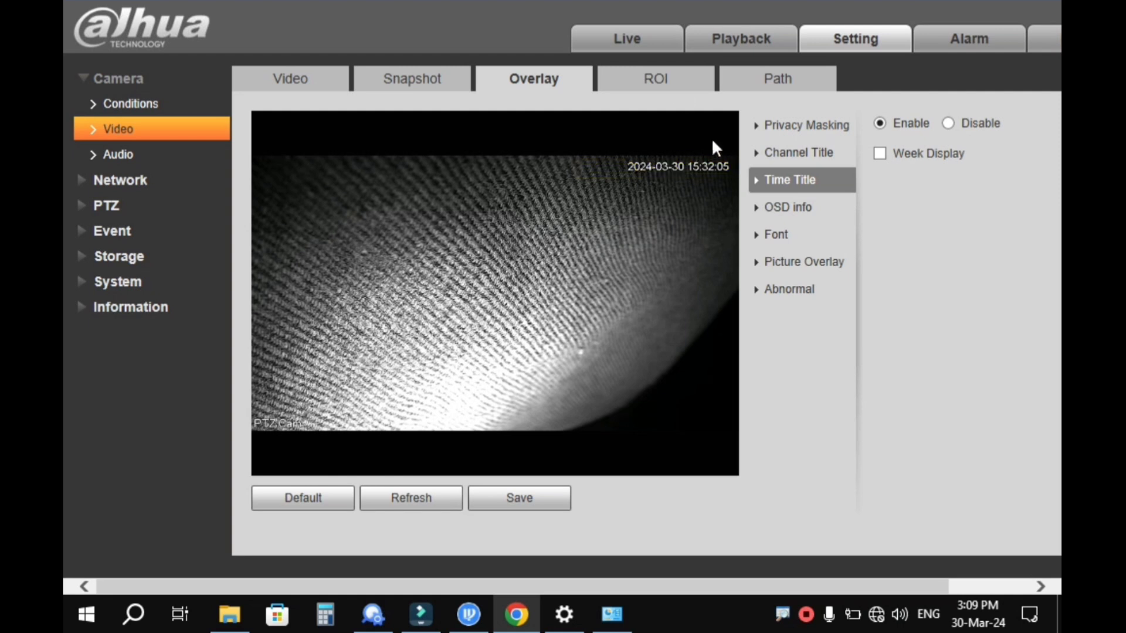
- Look over the ROI and Path settings, then show Playback with the SD Card March 2024 calendar
click(680, 78)
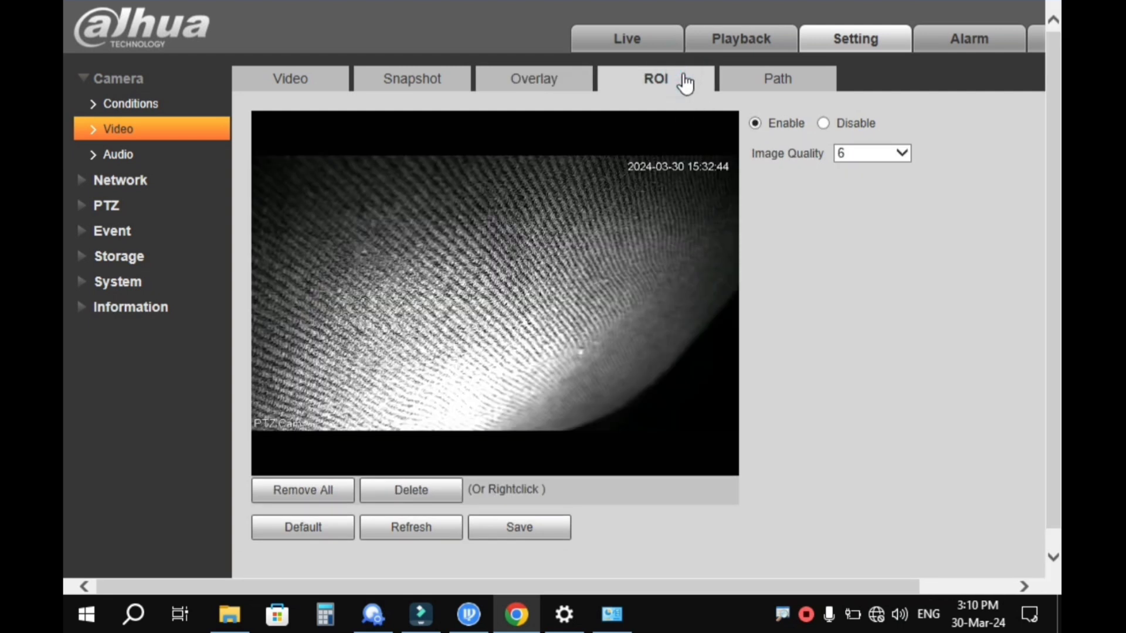
click(764, 93)
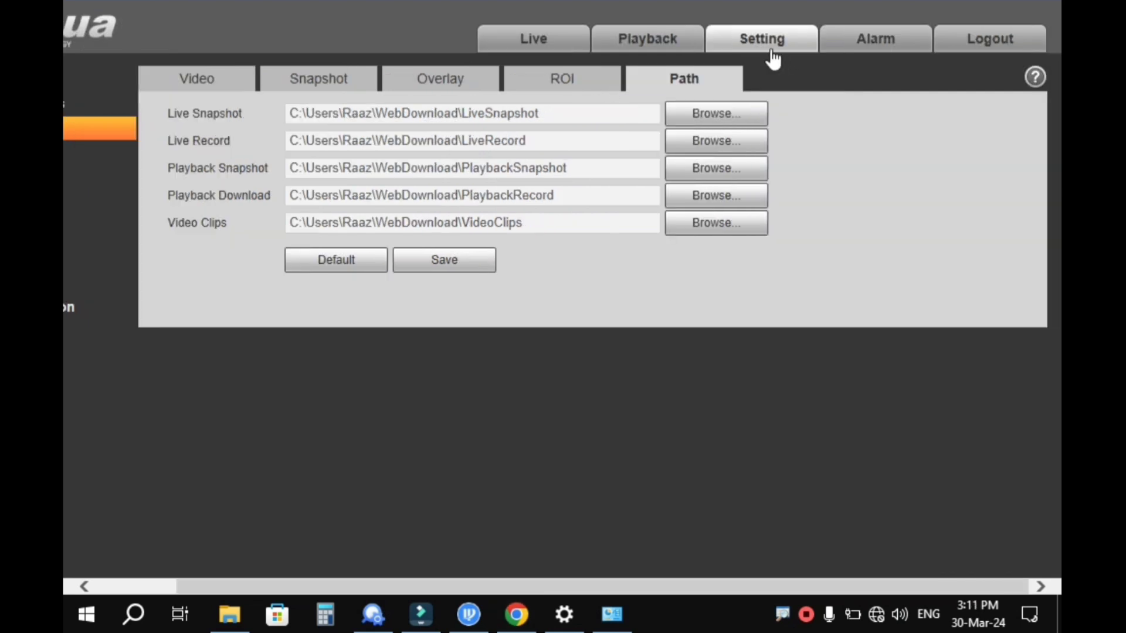
click(673, 42)
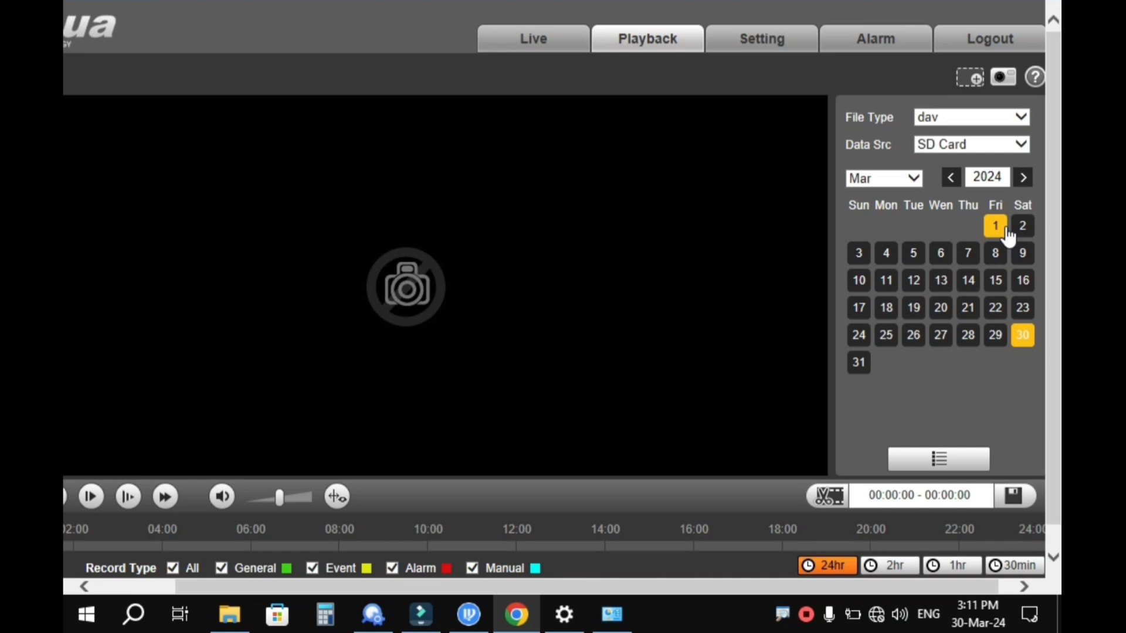
- Check the Playback Data Src options, then go back to the General settings (English, PAL)
click(1019, 145)
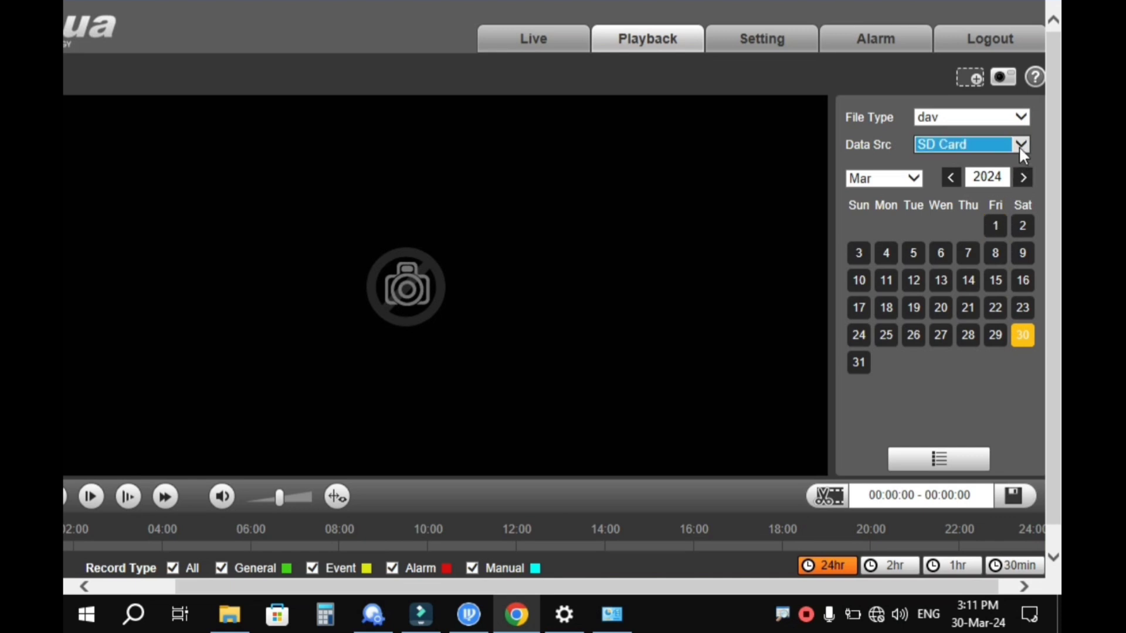
click(1018, 146)
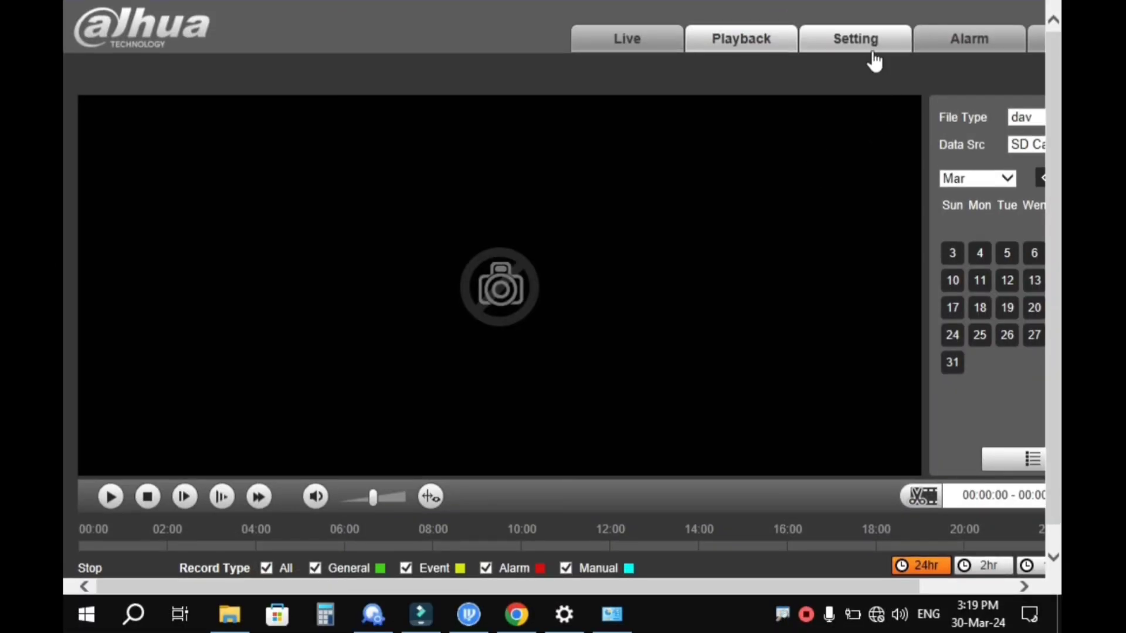
click(833, 51)
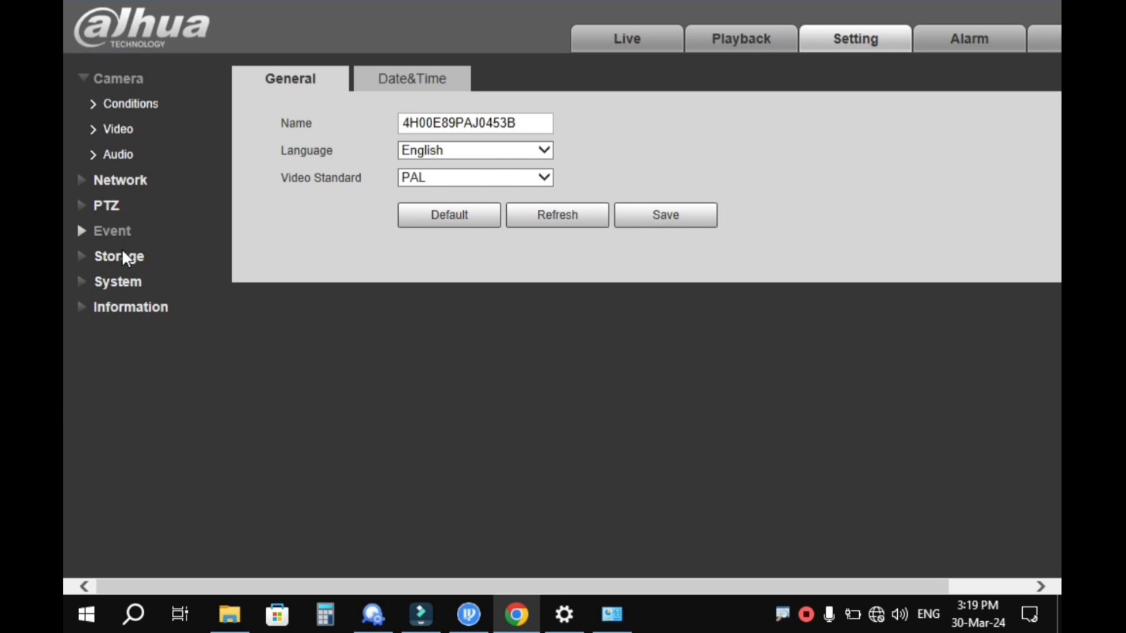
- Show the System Date&Time tab, leaving 24-Hour time and YYYY-MM-DD date formats unchanged
click(122, 280)
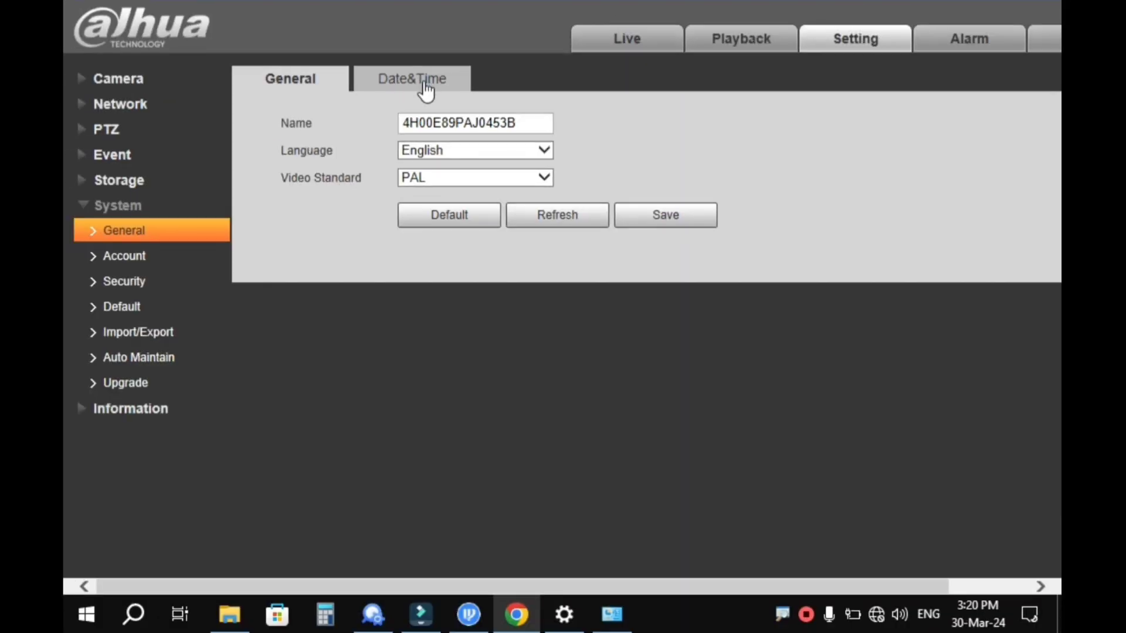
click(425, 88)
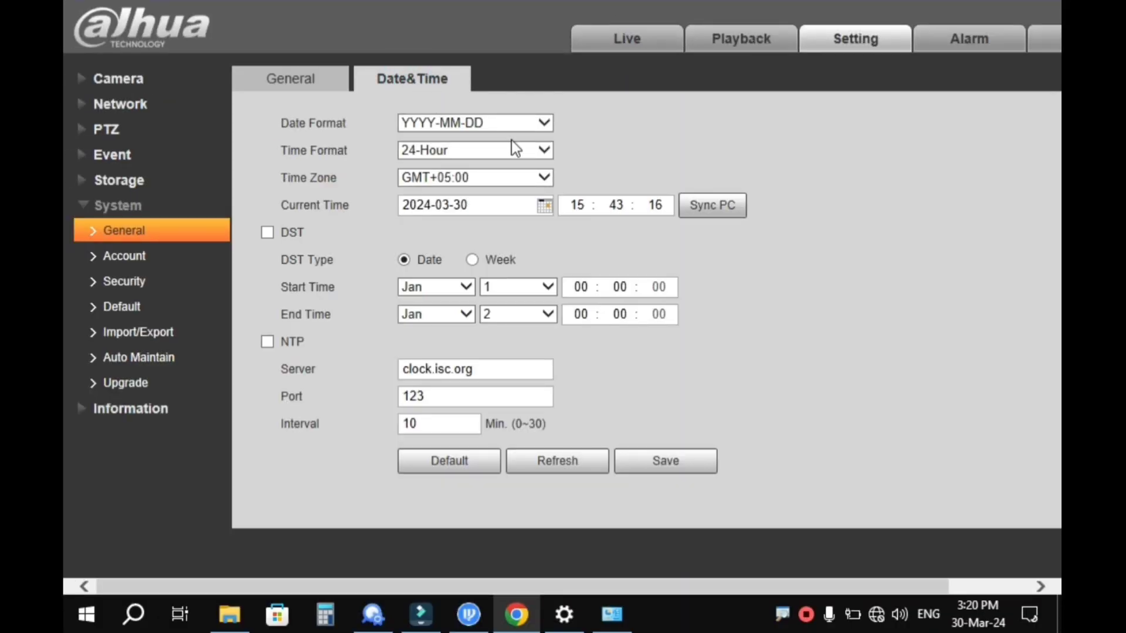
click(545, 150)
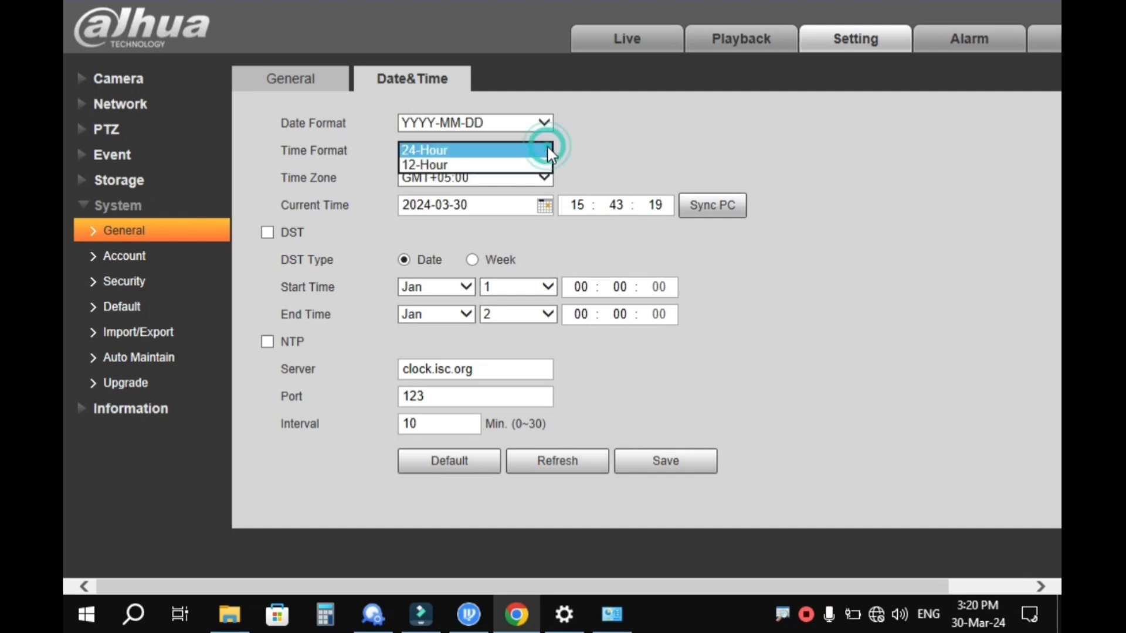
click(548, 149)
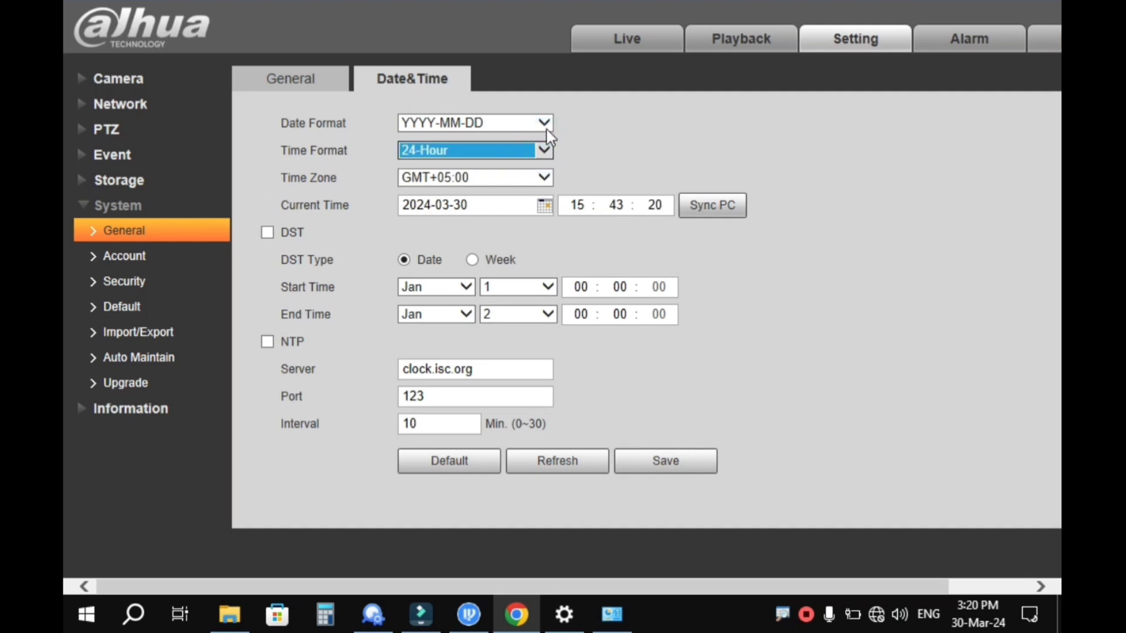
click(547, 124)
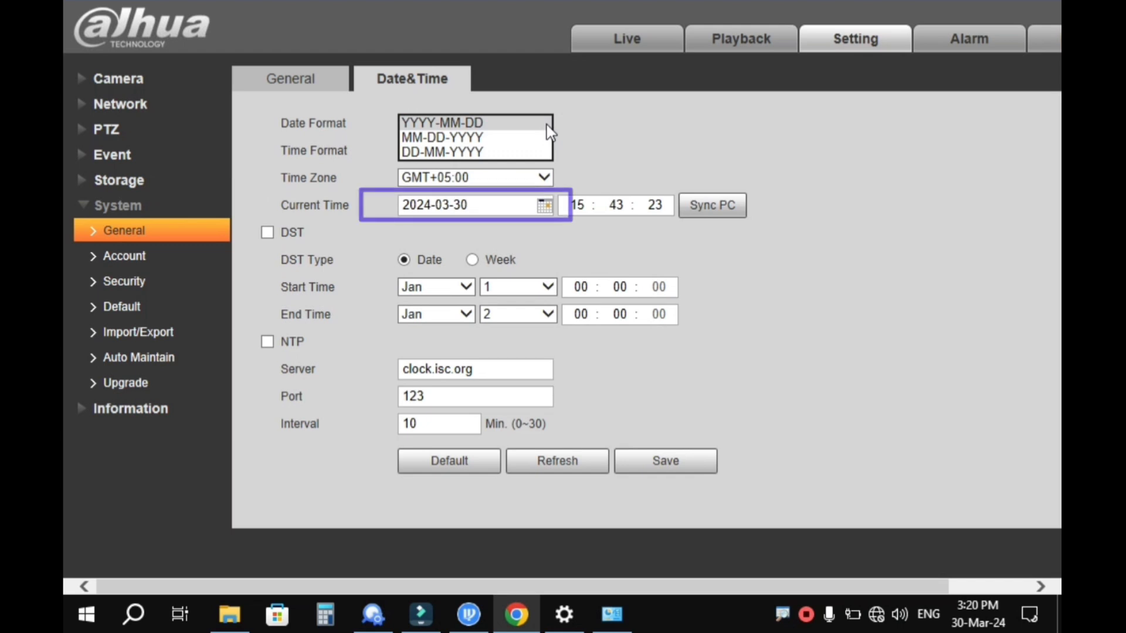
click(546, 125)
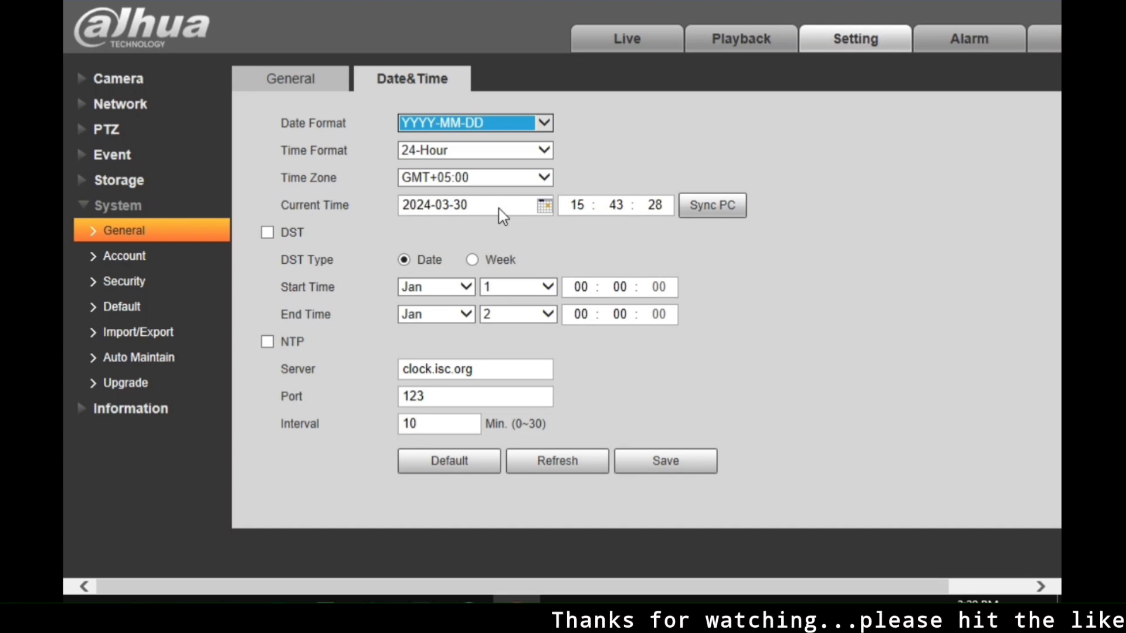
- Keep the date 2024-03-30, adjust the minutes to about 15:21, and save
click(539, 206)
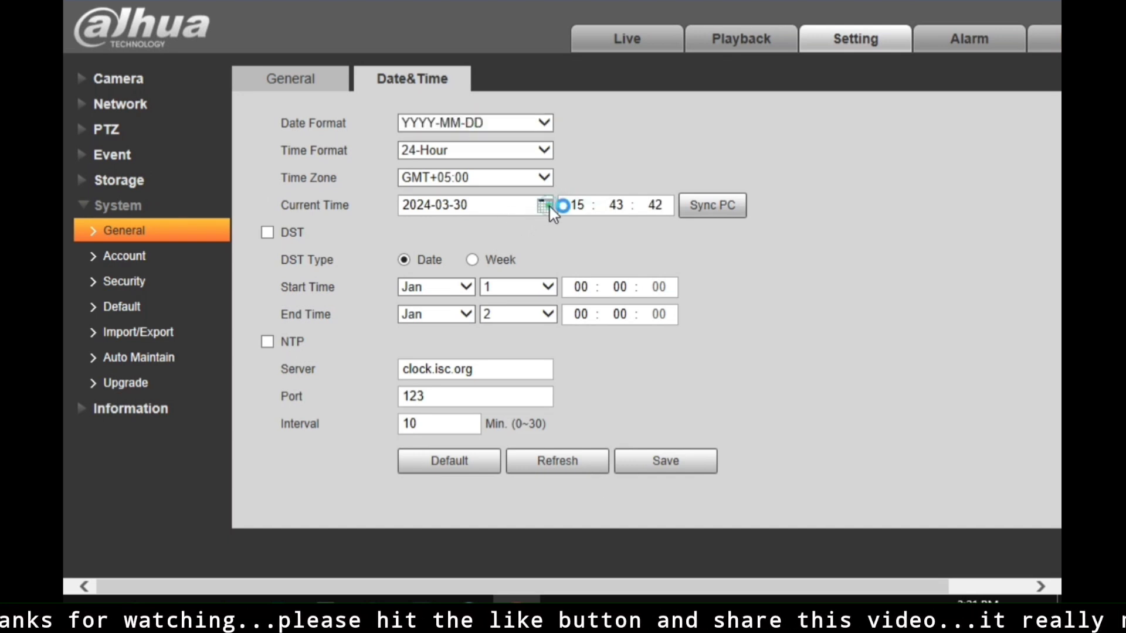
click(548, 206)
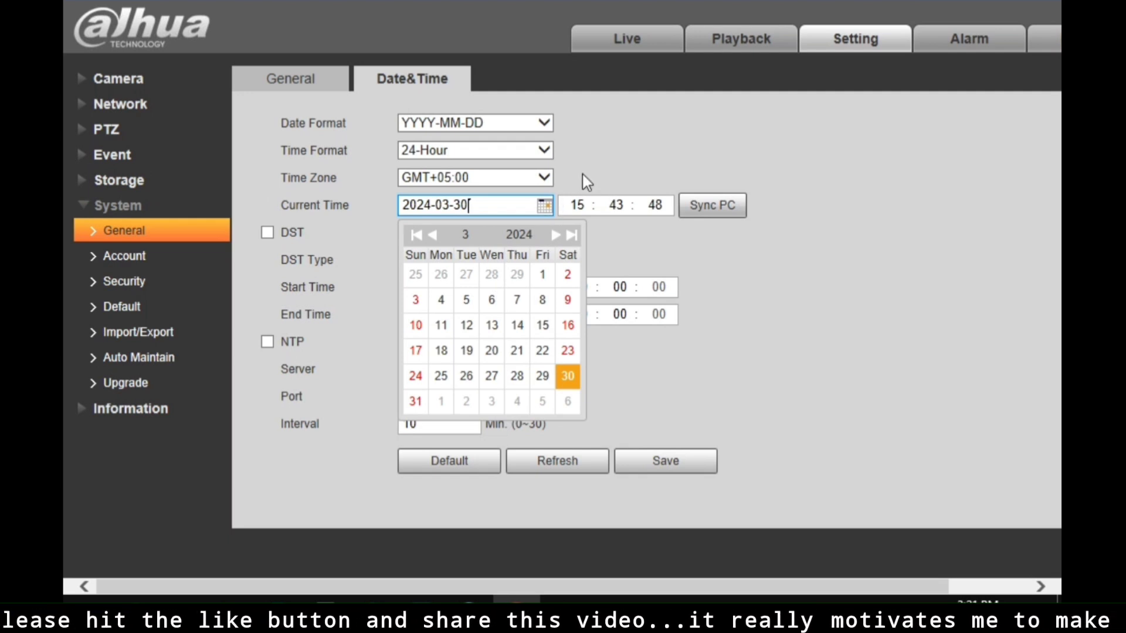
click(621, 206)
click(620, 207)
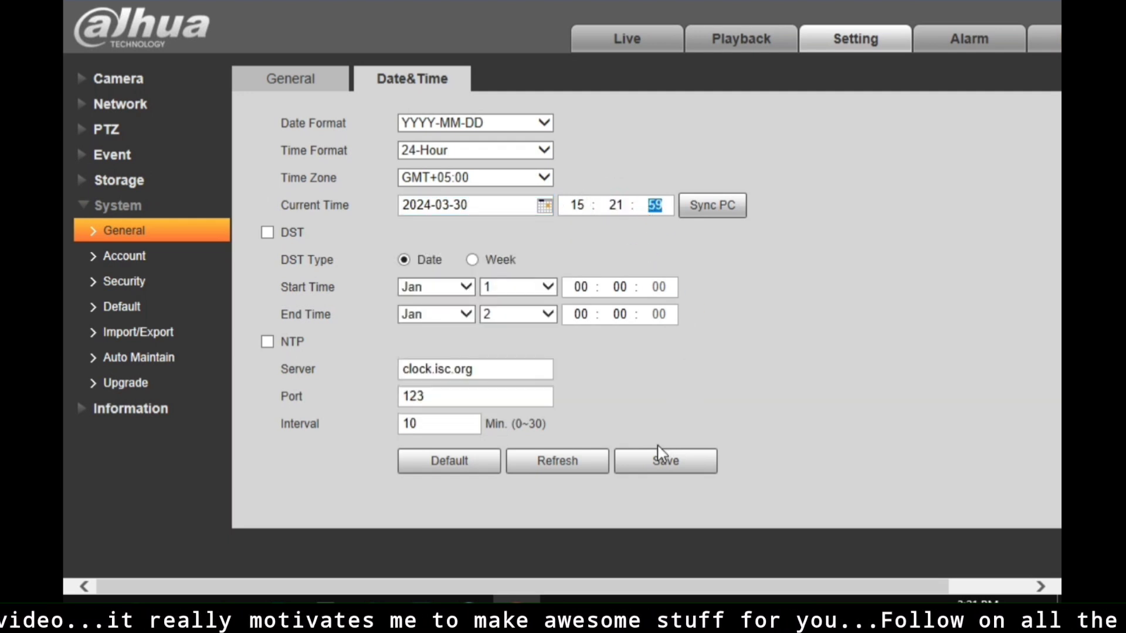
click(661, 462)
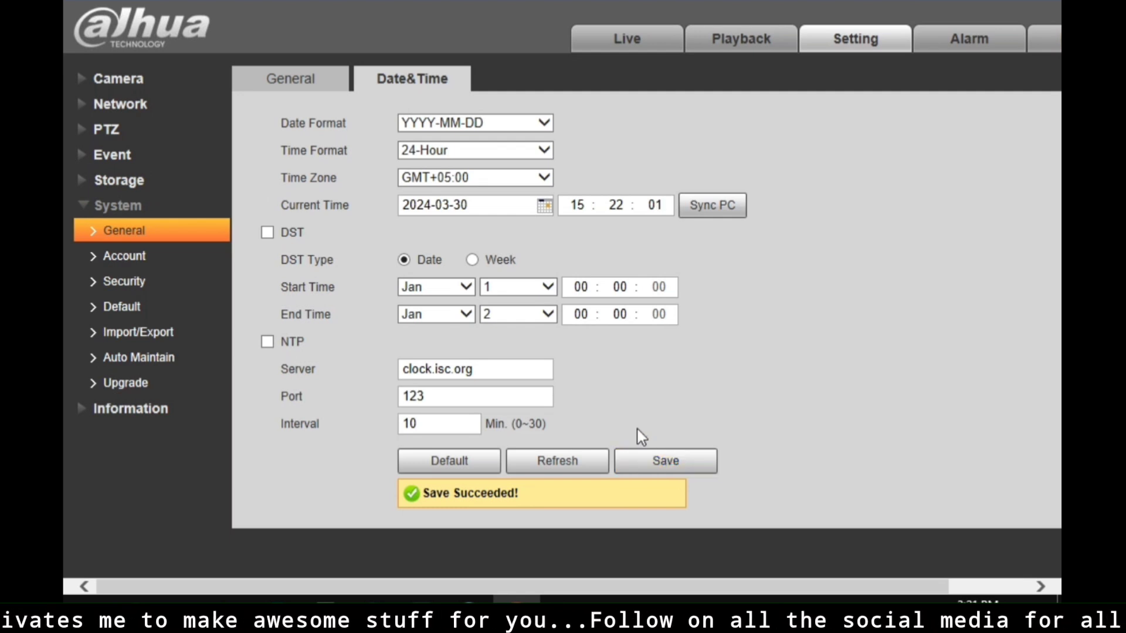
click(117, 133)
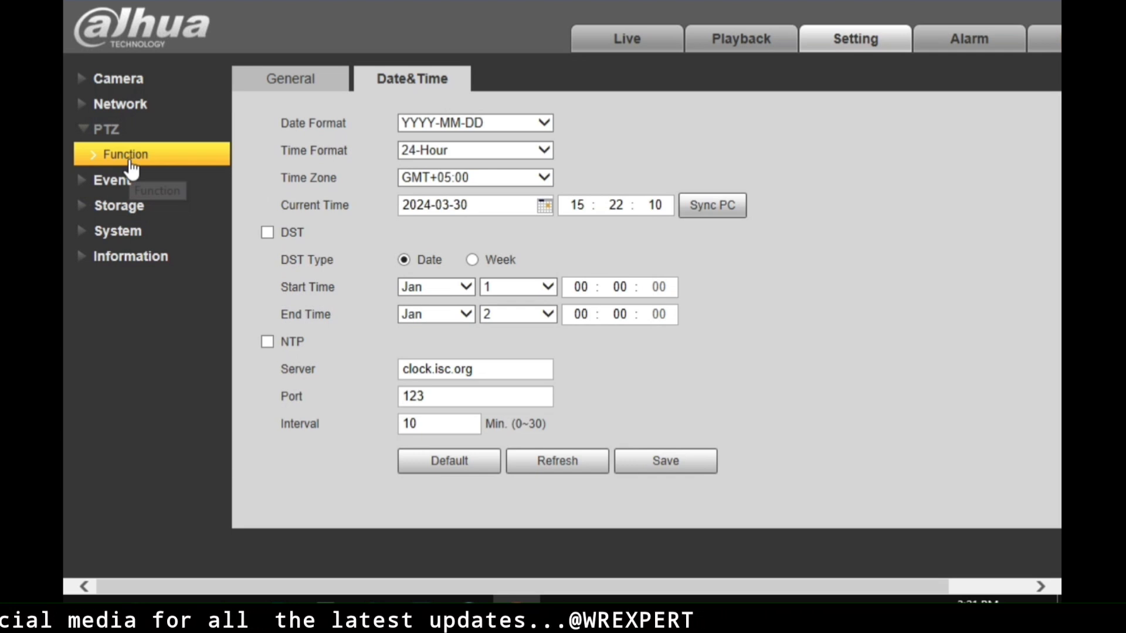
- On the PTZ Function page, tilt the camera up, pan left, then tilt down
click(131, 167)
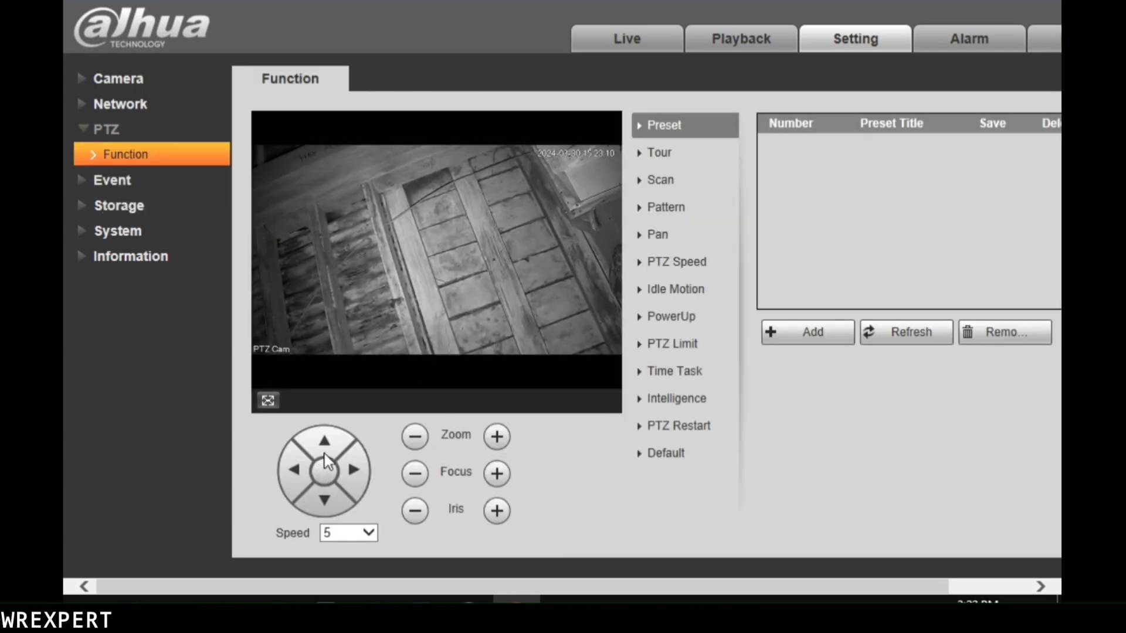
click(327, 452)
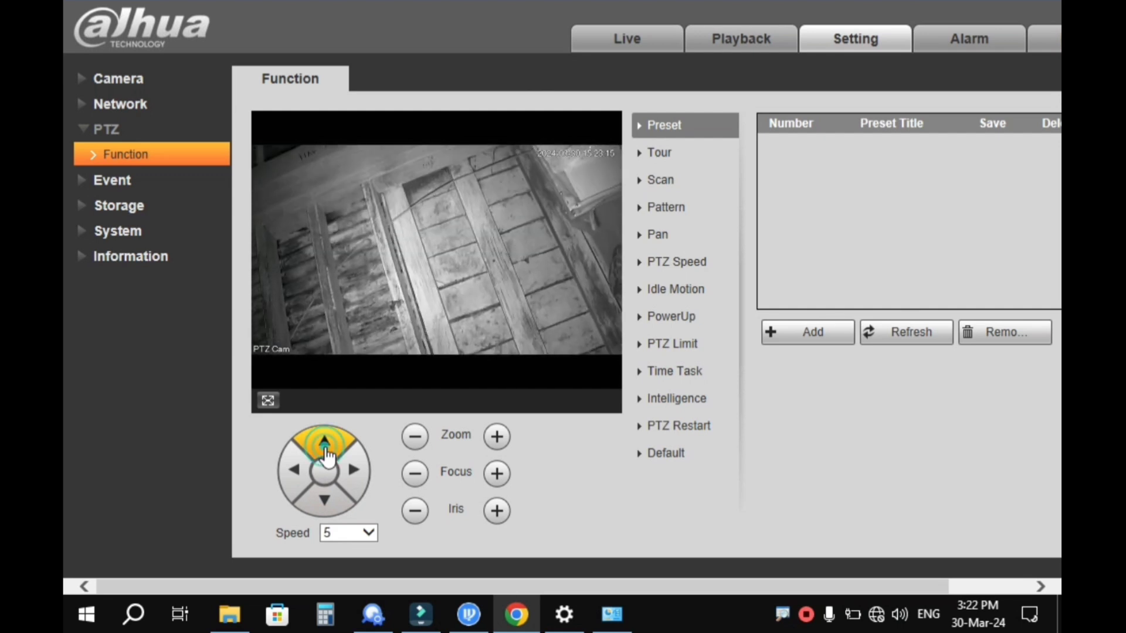
click(297, 475)
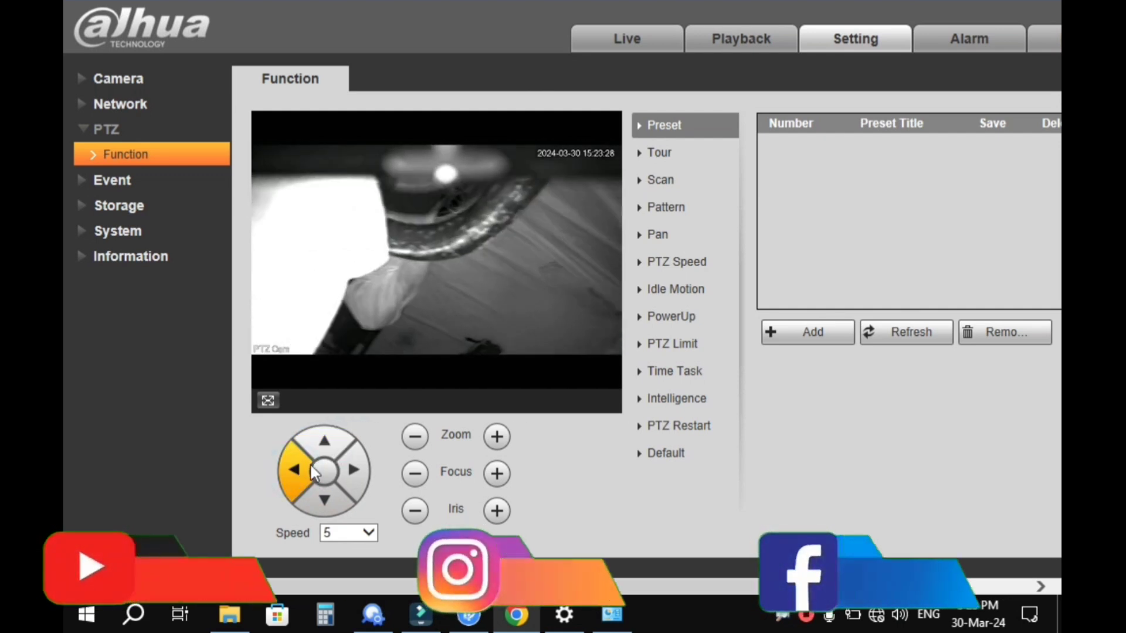
click(328, 499)
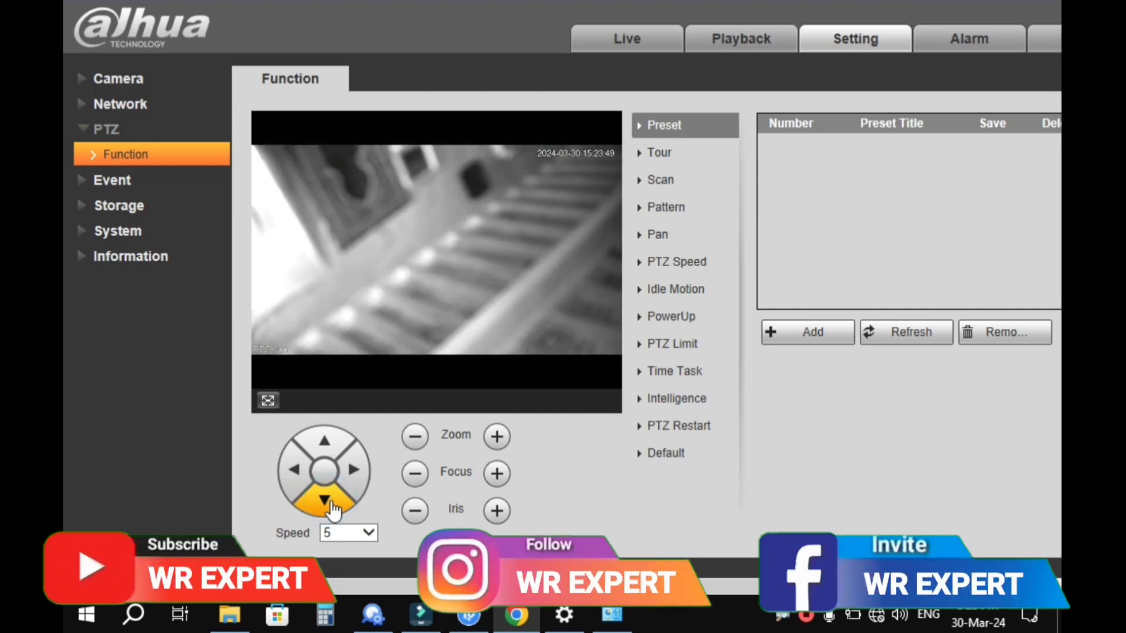